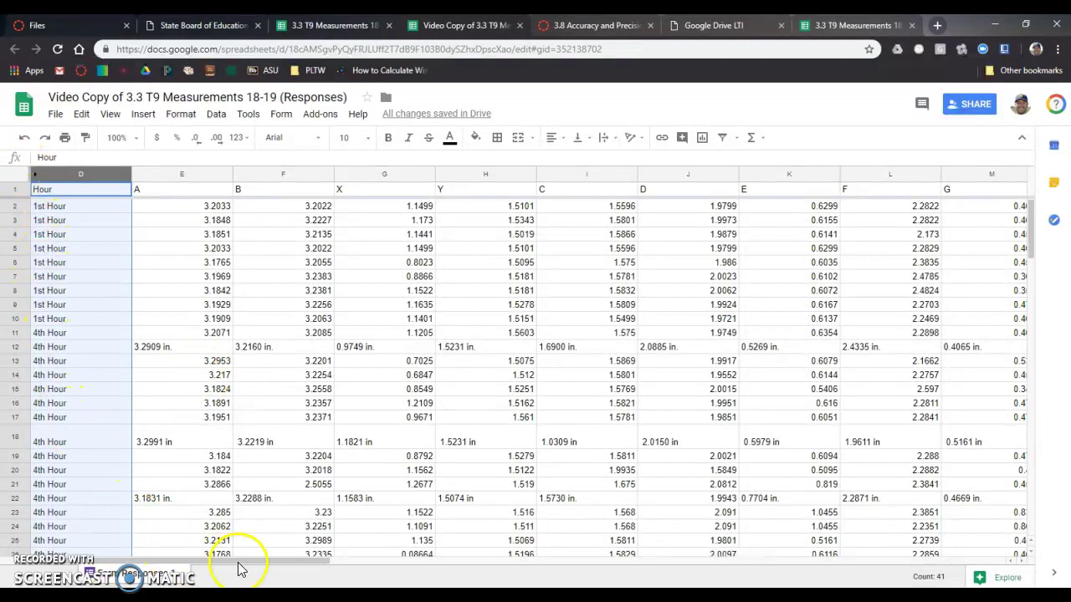
# Inspect the '3.2909 in.' text value in cell E12, then bring up the File menu
pyautogui.moveTo(239, 563)
pyautogui.mouseDown()
pyautogui.moveTo(801, 565)
pyautogui.moveTo(217, 538)
pyautogui.mouseUp()
pyautogui.click(170, 354)
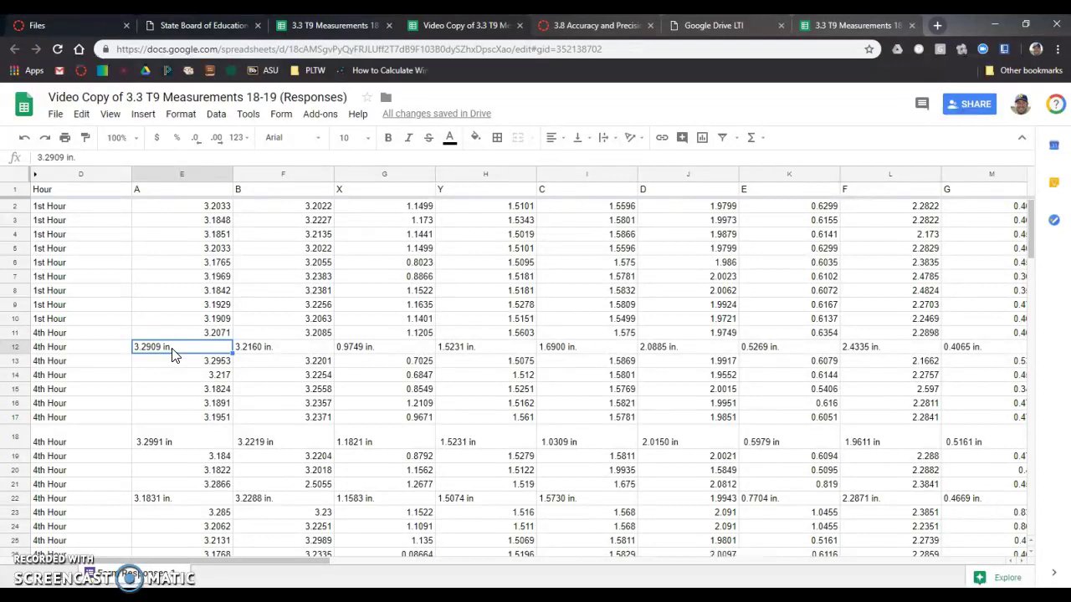
pyautogui.click(172, 353)
# Use Find and replace to replace all 21 'in.' suffixes with nothing
pyautogui.click(52, 119)
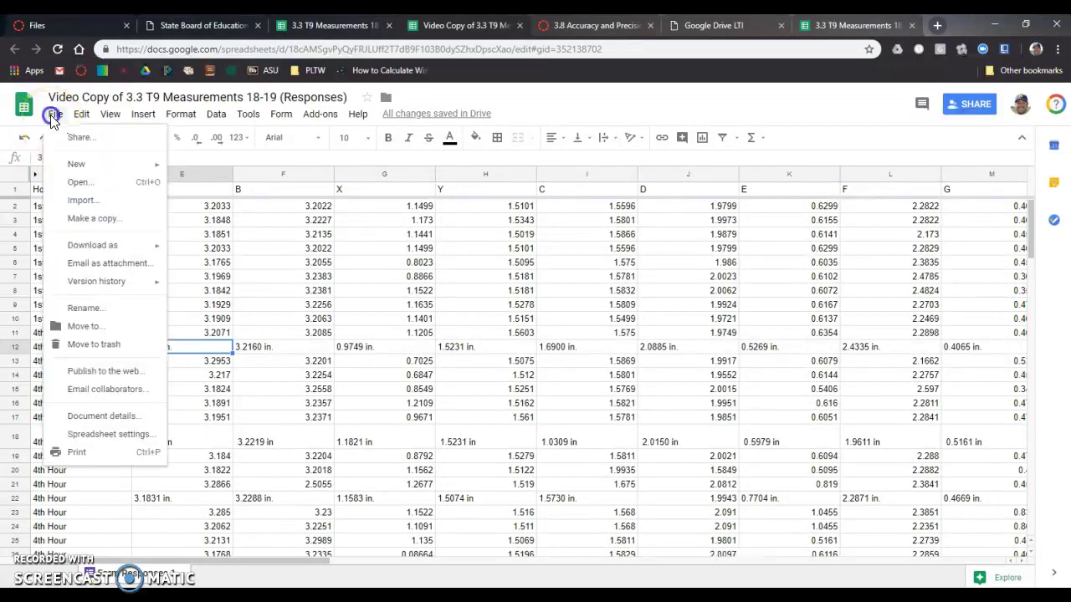
pyautogui.click(81, 114)
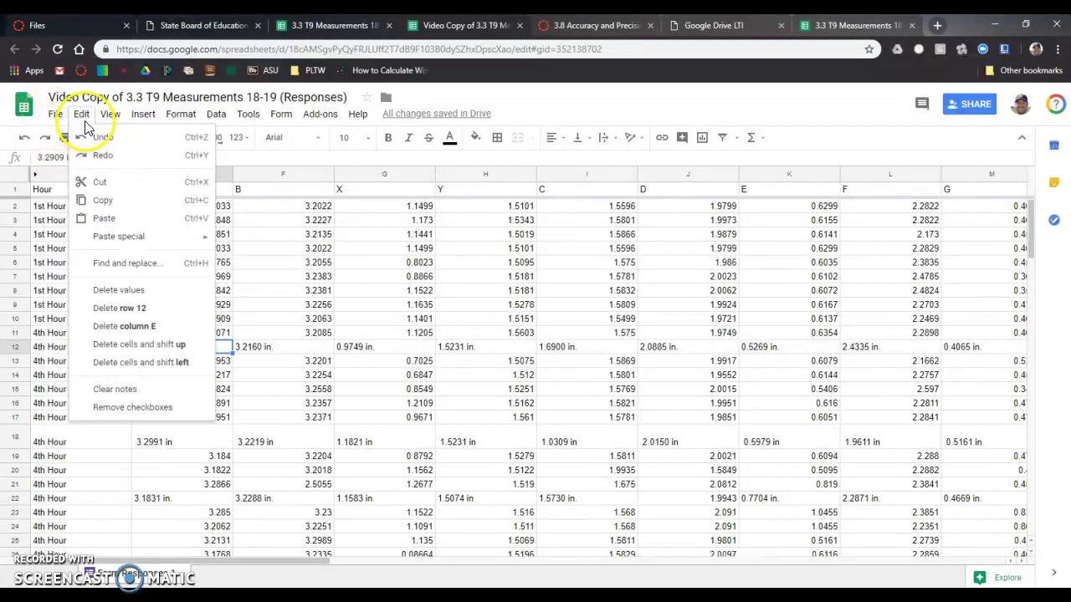
pyautogui.click(111, 265)
pyautogui.click(568, 274)
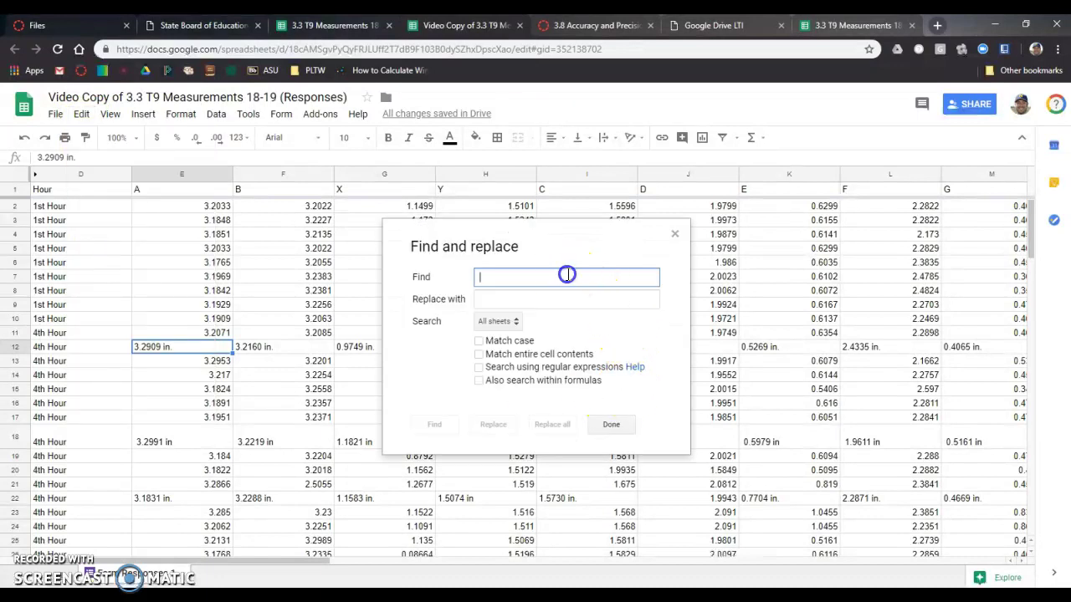
pyautogui.write('in.')
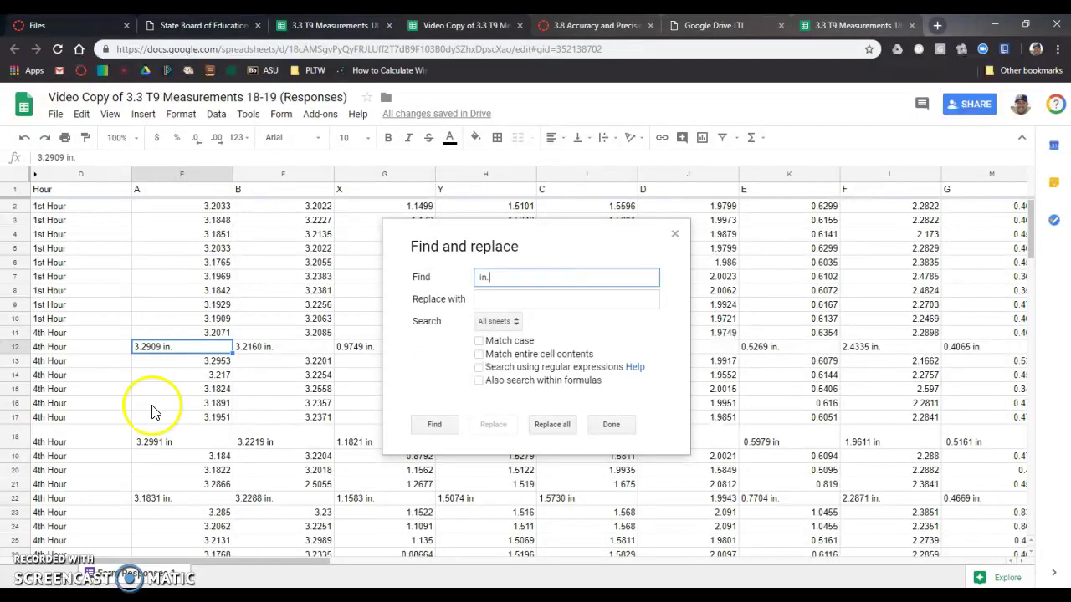
pyautogui.click(487, 304)
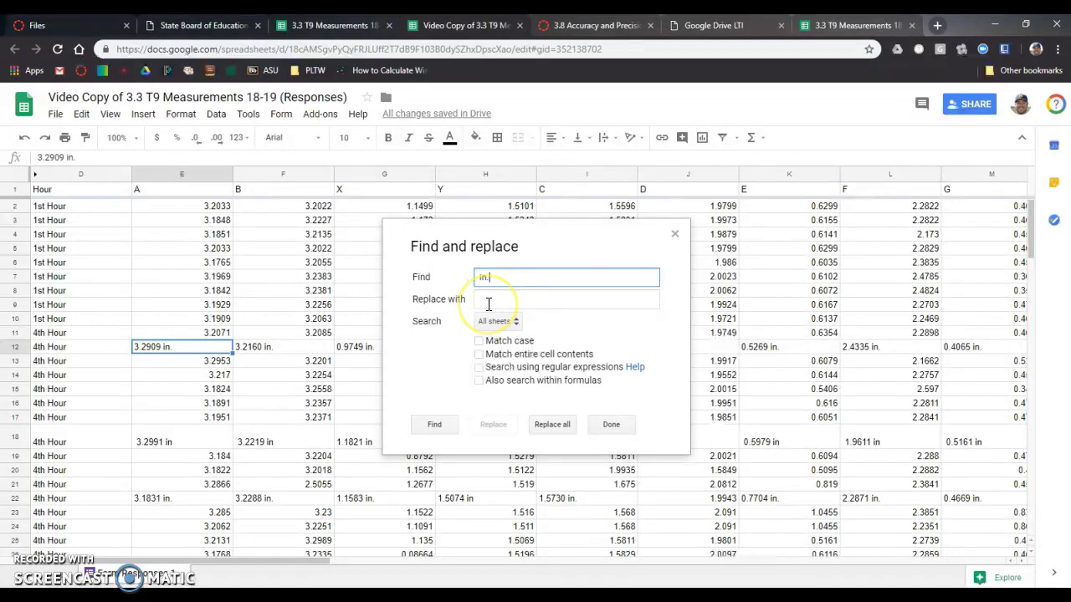
pyautogui.click(558, 430)
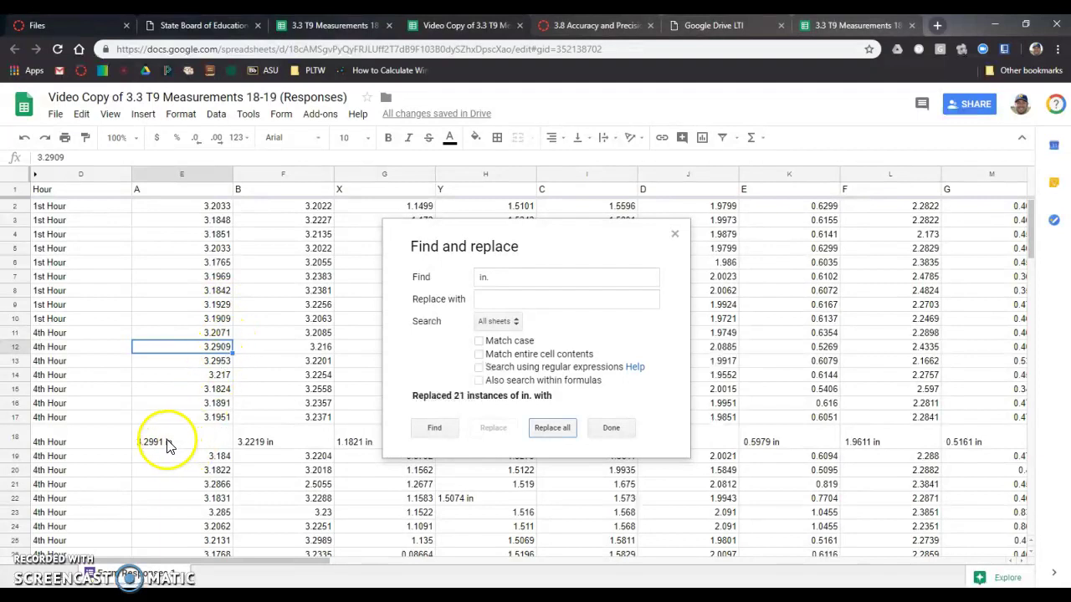
# Replace the remaining 52 'in' suffixes with nothing, leaving plain numbers
pyautogui.click(494, 278)
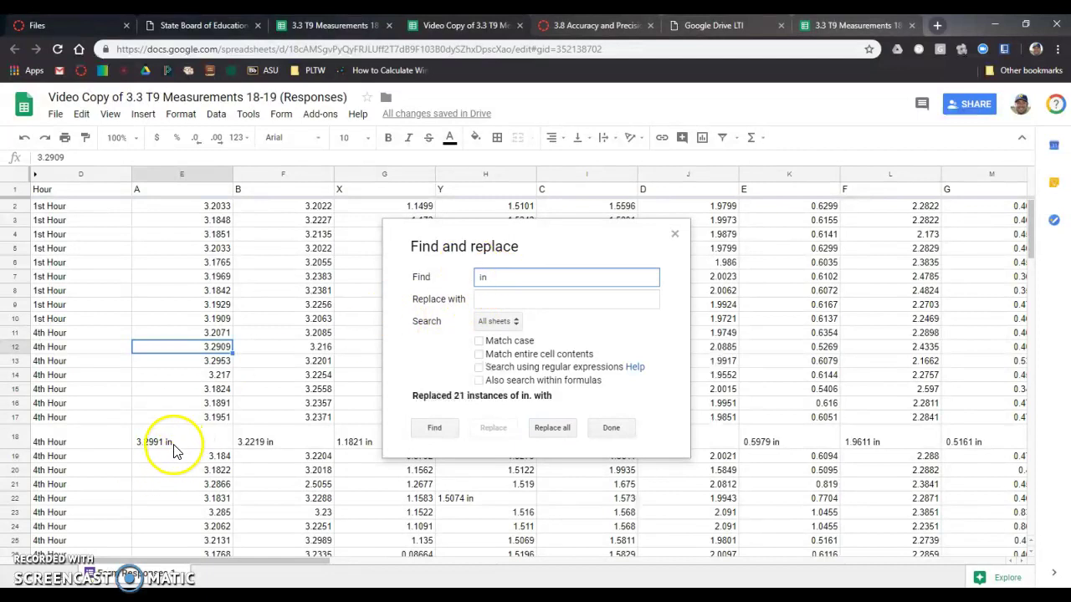
pyautogui.click(483, 280)
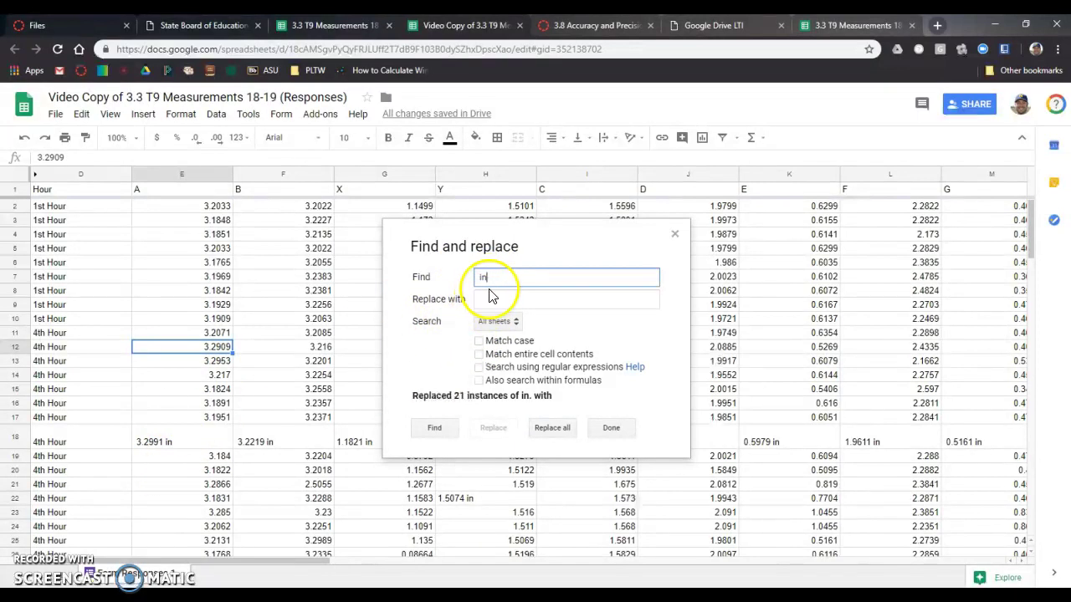
pyautogui.click(555, 428)
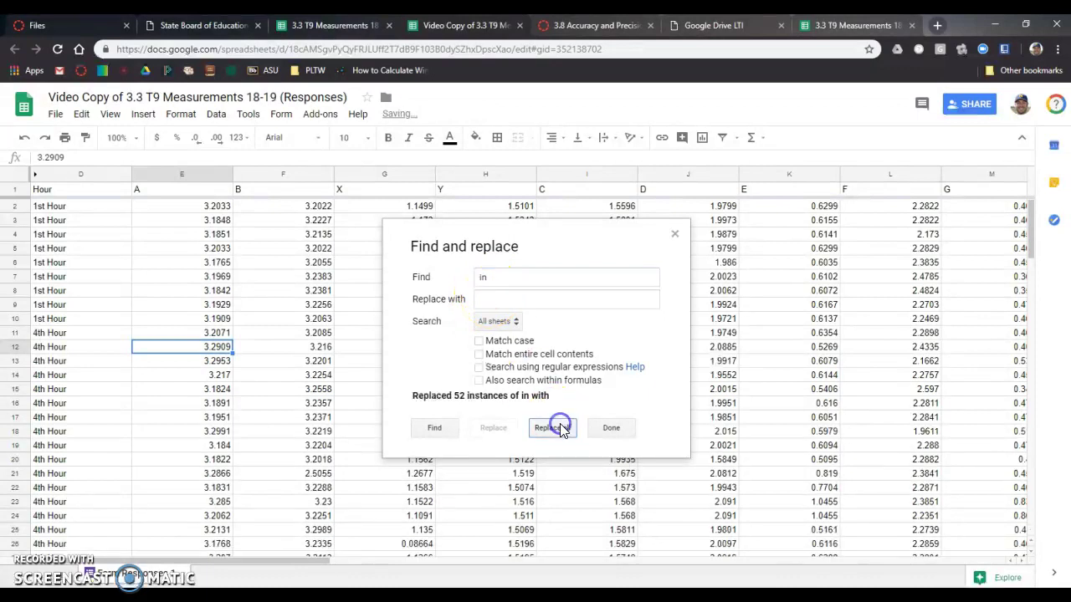
pyautogui.click(610, 429)
pyautogui.scroll(-5, 412, 402)
pyautogui.scroll(-2, 412, 402)
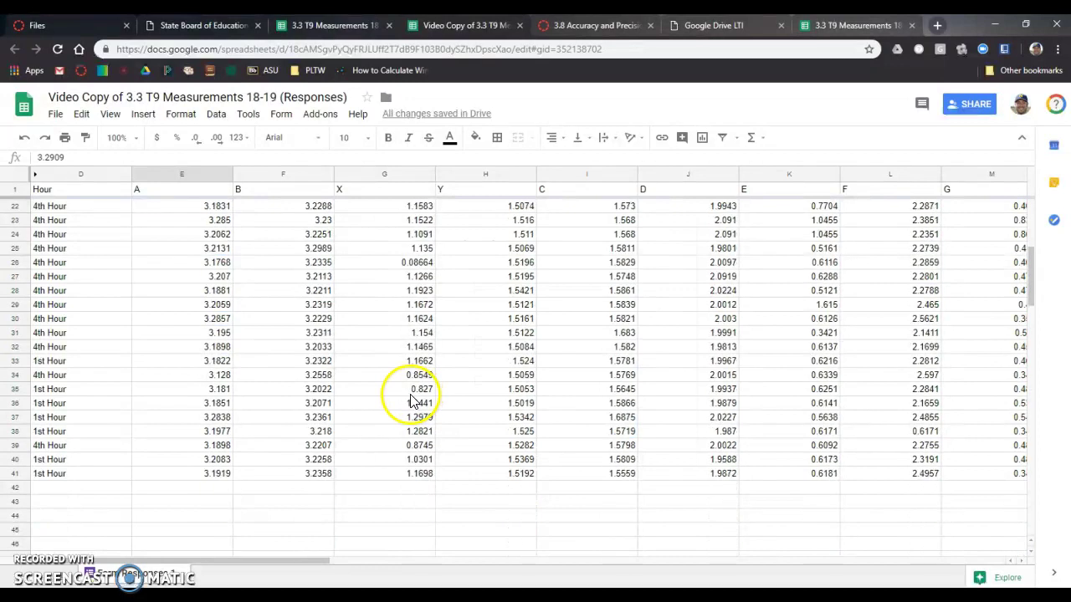
pyautogui.scroll(4, 412, 401)
pyautogui.scroll(3, 412, 401)
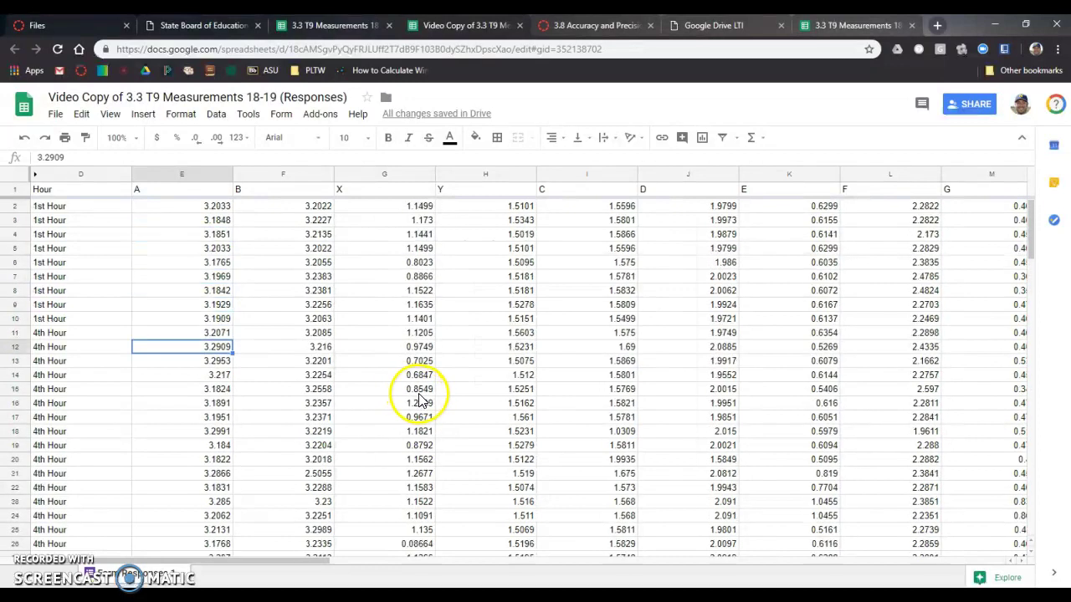
pyautogui.scroll(-3, 416, 401)
pyautogui.scroll(-3, 417, 402)
pyautogui.scroll(-2, 414, 400)
pyautogui.scroll(-1, 412, 398)
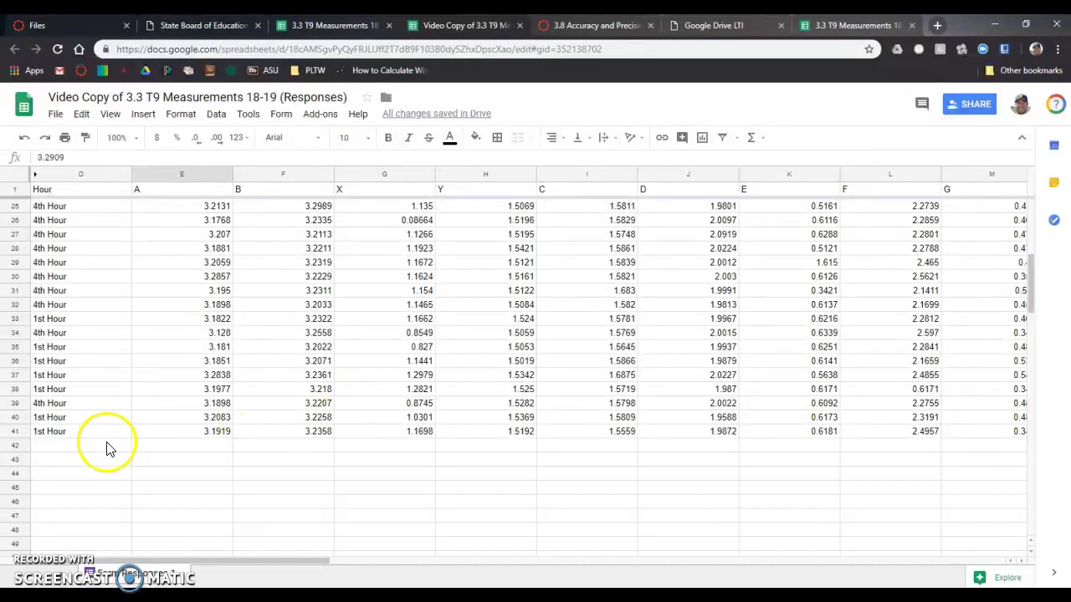
pyautogui.scroll(5, 192, 441)
pyautogui.scroll(3, 193, 442)
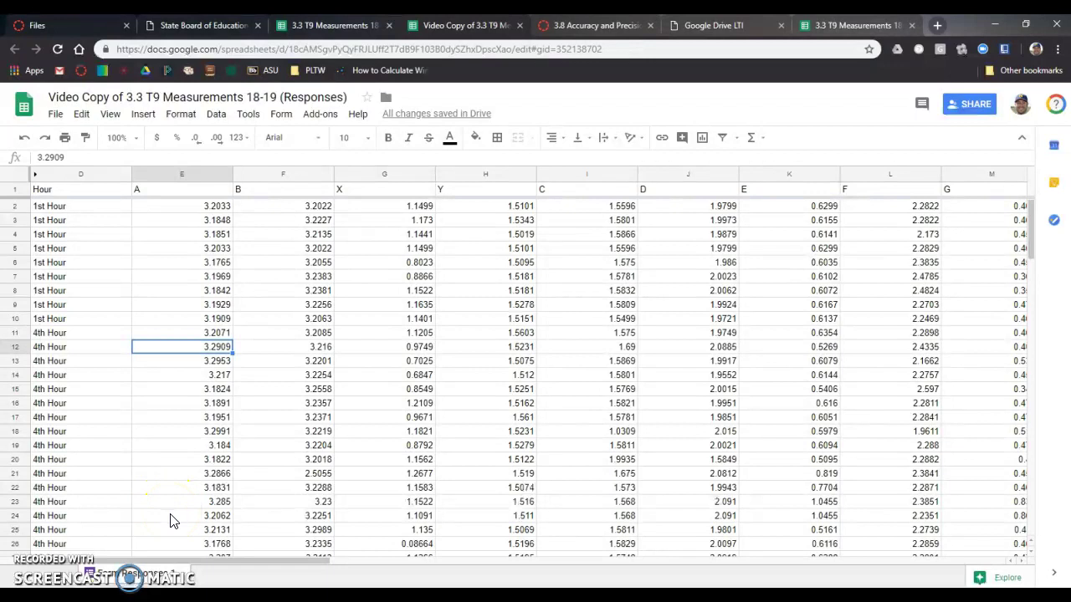
pyautogui.scroll(-1, 170, 520)
pyautogui.scroll(-2, 171, 520)
pyautogui.scroll(-2, 173, 519)
pyautogui.scroll(-2, 176, 518)
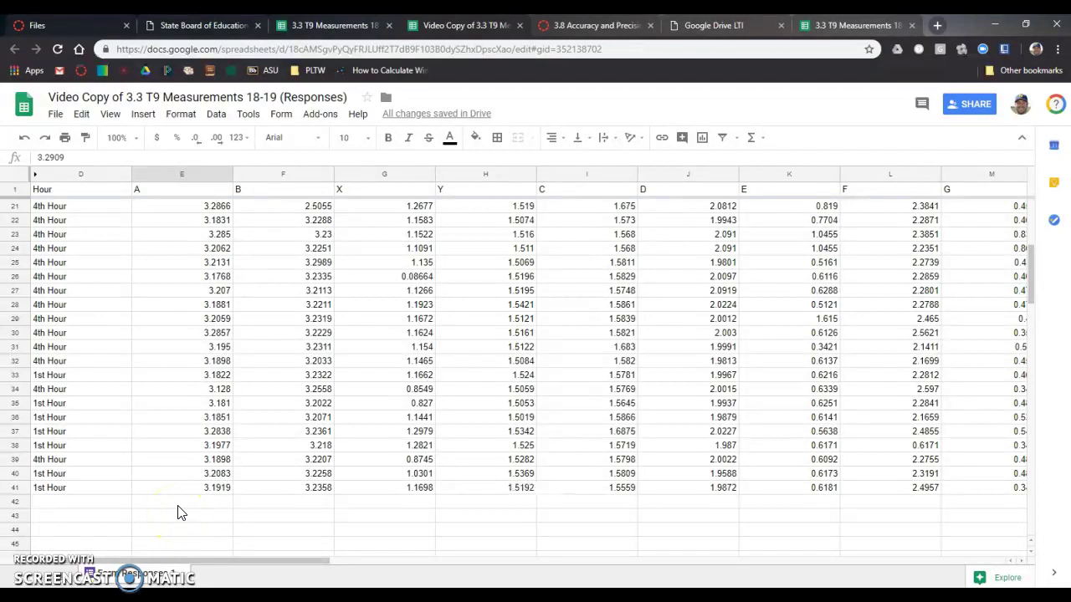
pyautogui.click(176, 506)
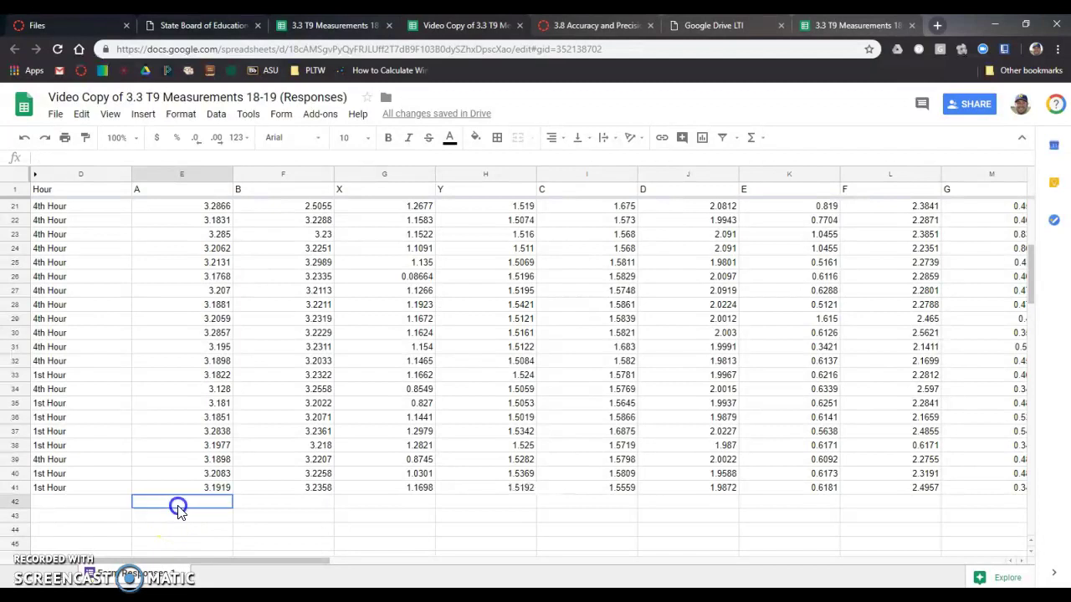
# Enter '1st Hour Average' in D42 and '4th Hour Average' in D43
pyautogui.click(96, 505)
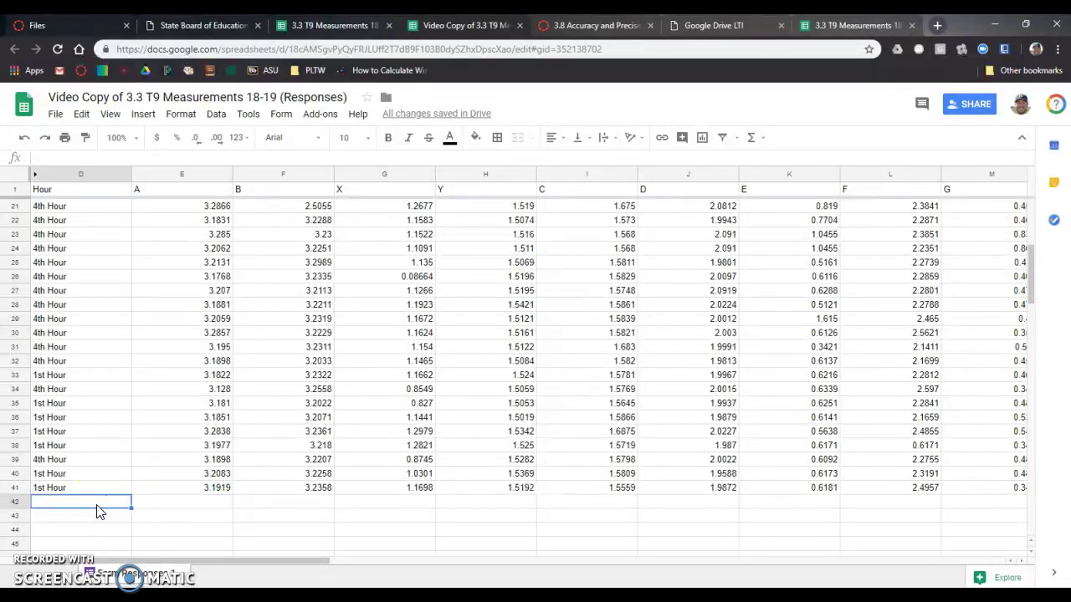
pyautogui.write('Av')
pyautogui.write('e fo')
pyautogui.hotkey('ctrl', 'a')
pyautogui.press('BackSpace')
pyautogui.press('Return')
pyautogui.write('4th Hour Aver')
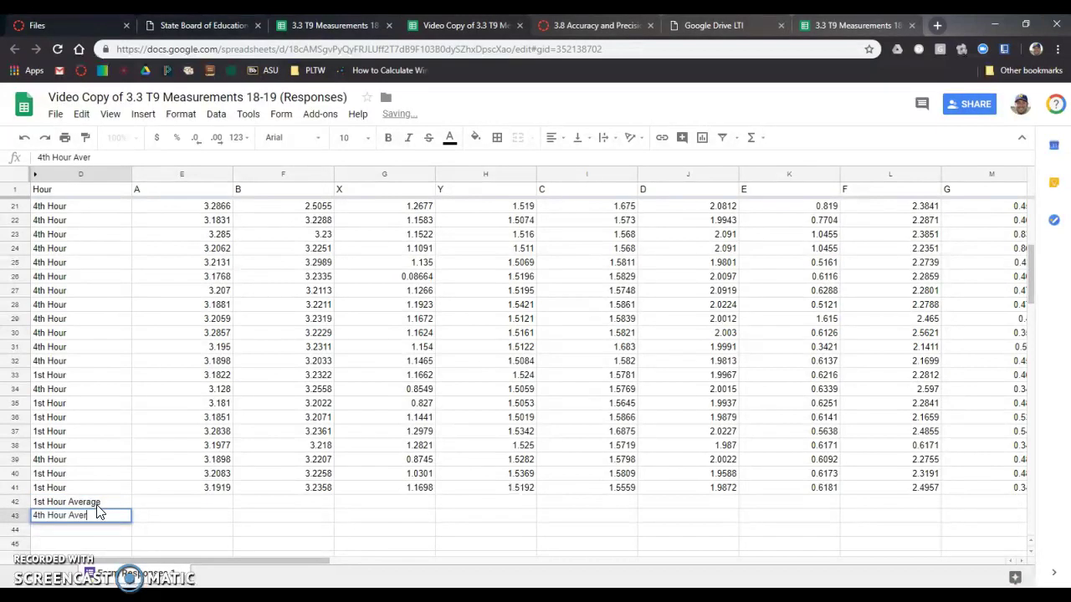
pyautogui.write('age')
pyautogui.press('Return')
pyautogui.click(96, 504)
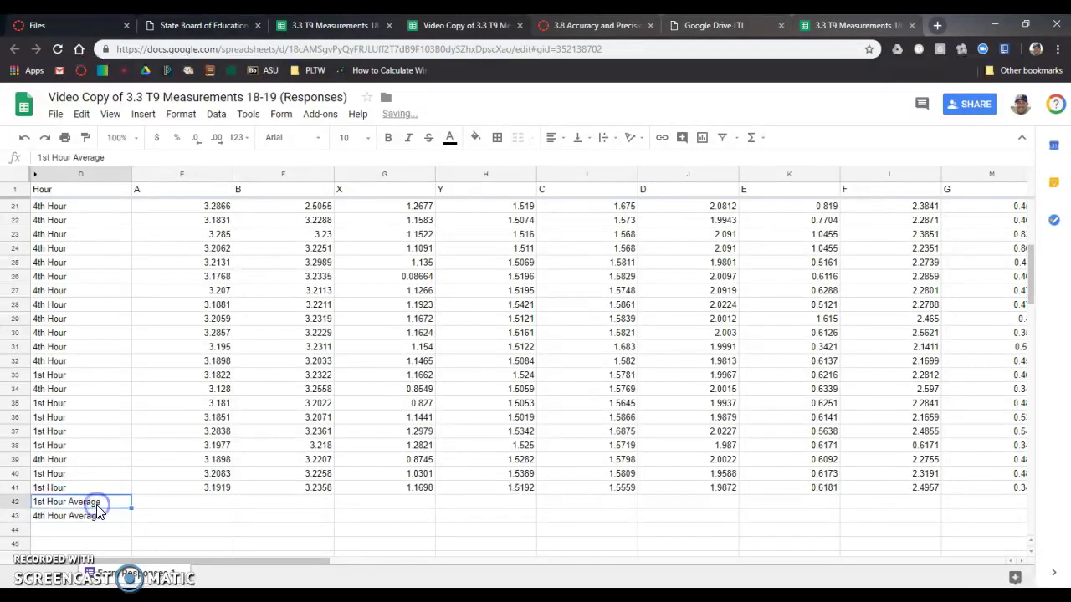
# Give the 1st Hour Average cell a dark blue fill with white text
pyautogui.click(474, 141)
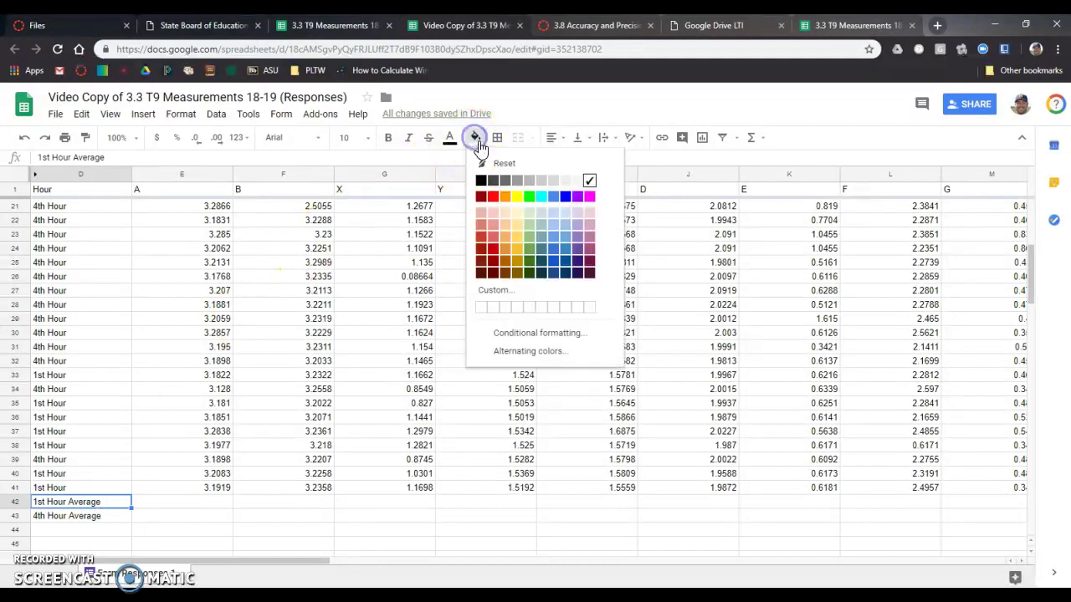
pyautogui.click(546, 274)
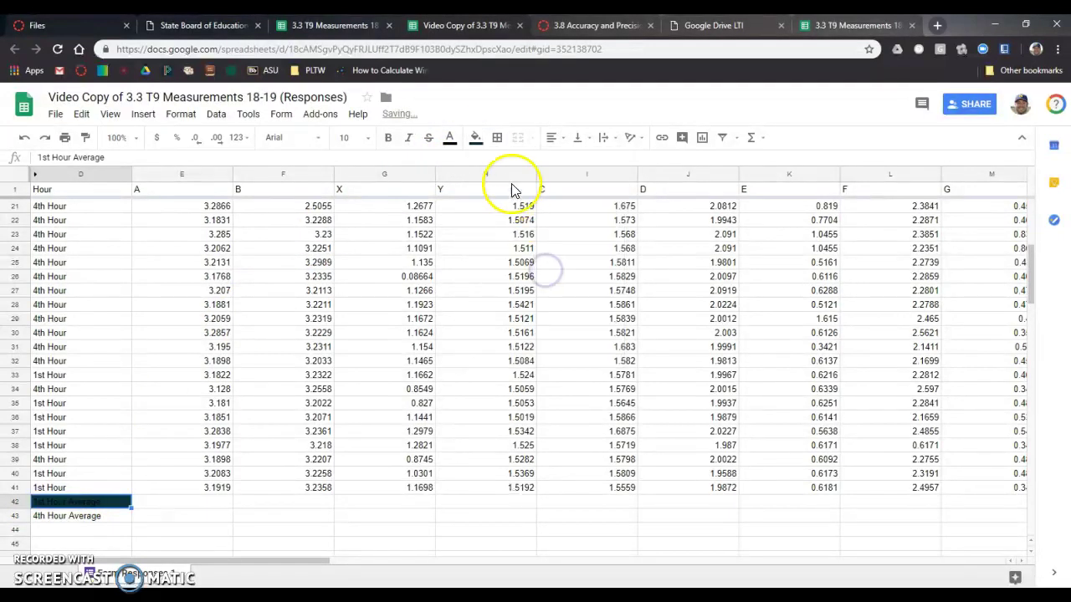
pyautogui.click(449, 137)
pyautogui.click(566, 183)
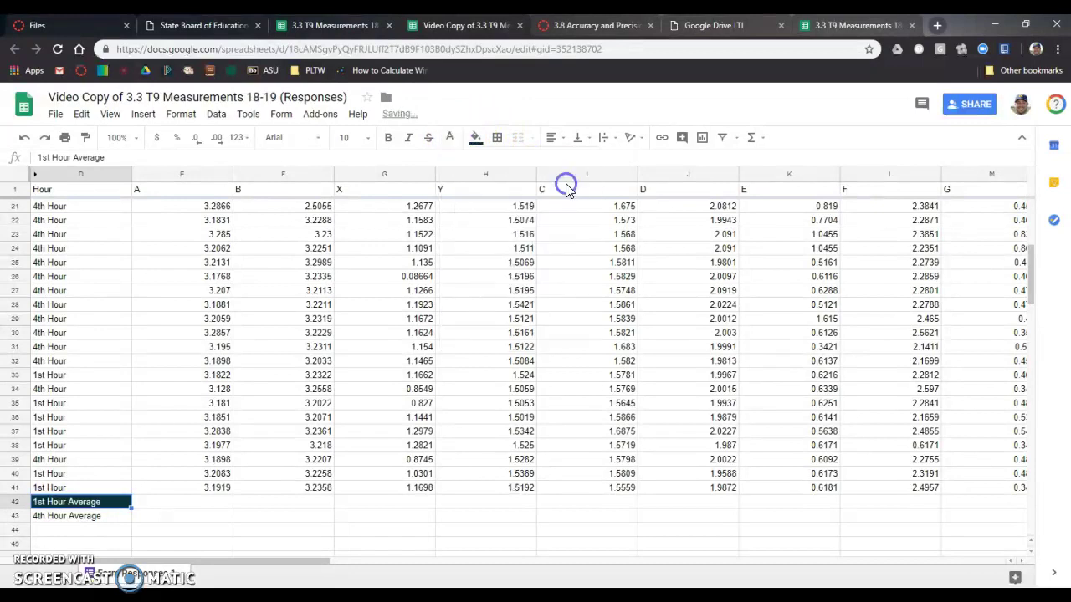
# Give the 4th Hour Average cell a yellow fill with dark green text
pyautogui.click(99, 519)
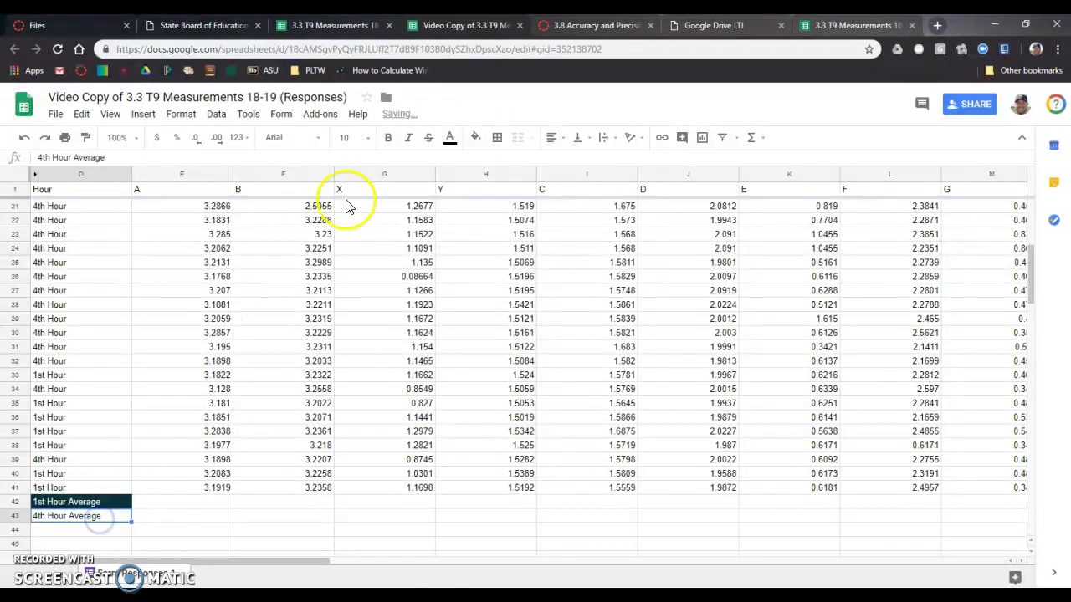
pyautogui.click(474, 139)
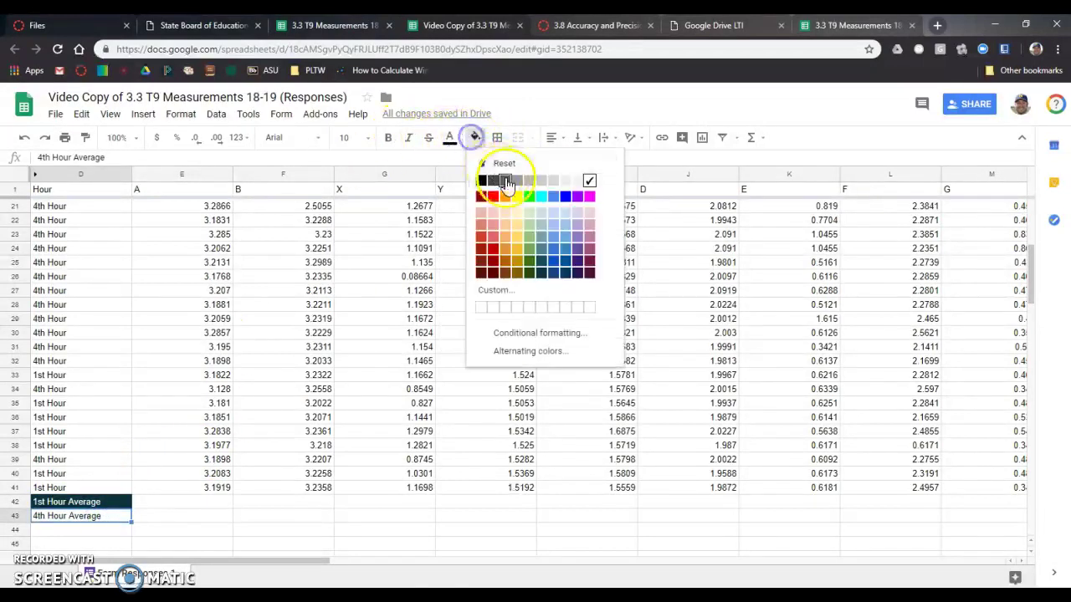
pyautogui.click(516, 196)
pyautogui.click(449, 137)
pyautogui.click(511, 276)
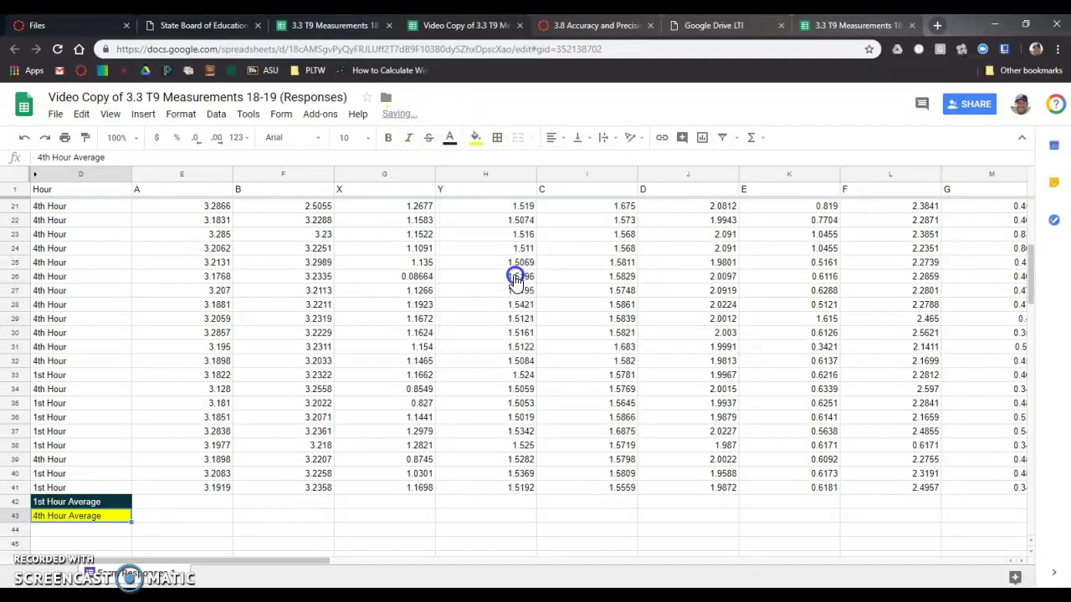
pyautogui.click(200, 516)
pyautogui.click(115, 518)
pyautogui.click(119, 502)
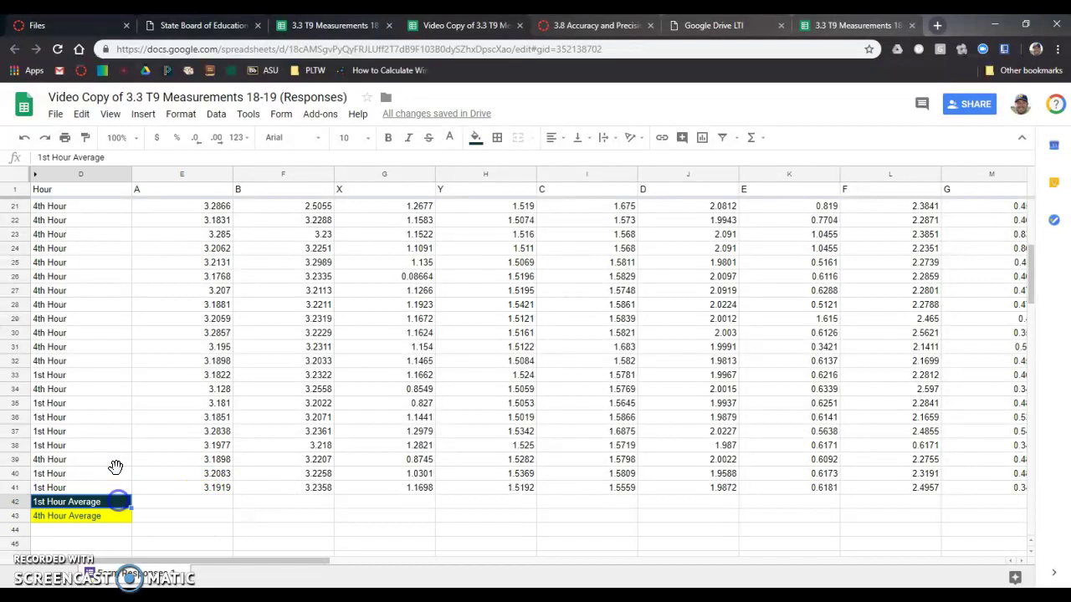
pyautogui.click(168, 508)
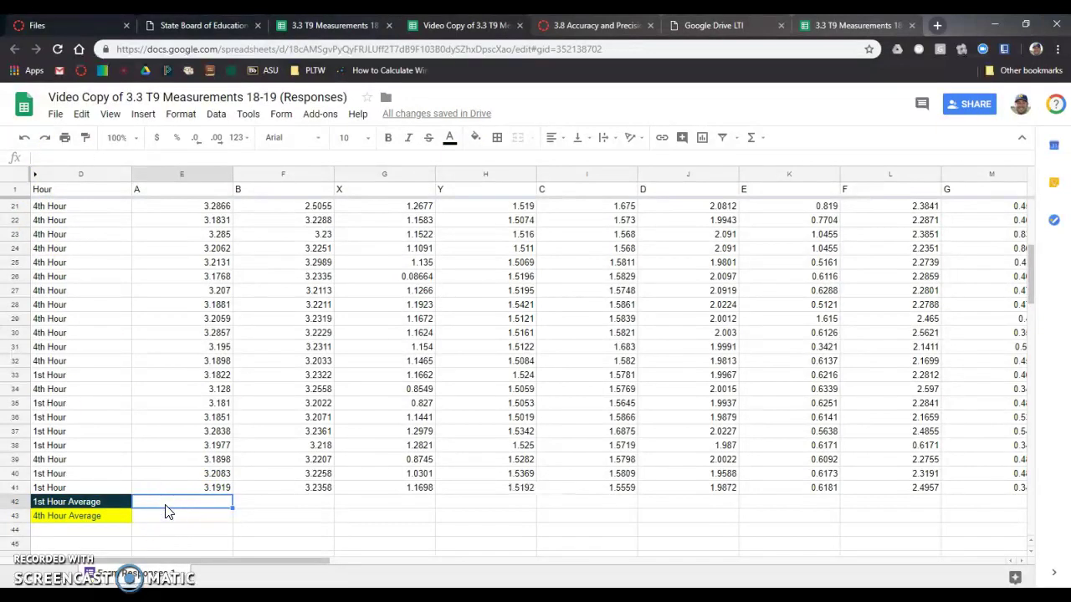
# Start an =AVERAGEIF( formula in E42, beside the 1st Hour Average label
pyautogui.write('=')
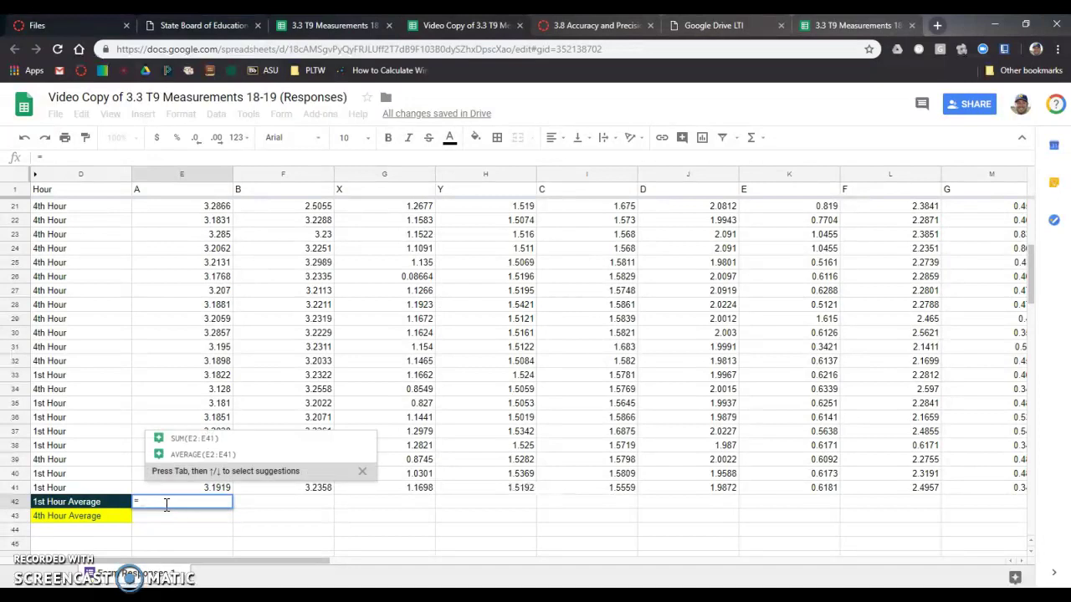
pyautogui.write('AVERAGE')
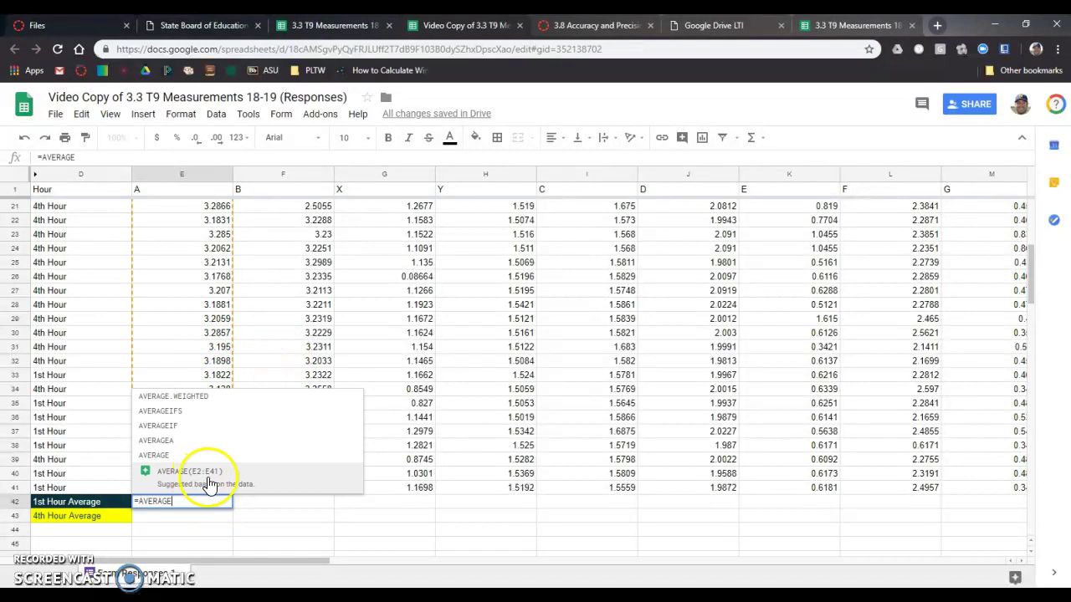
pyautogui.scroll(3, 179, 276)
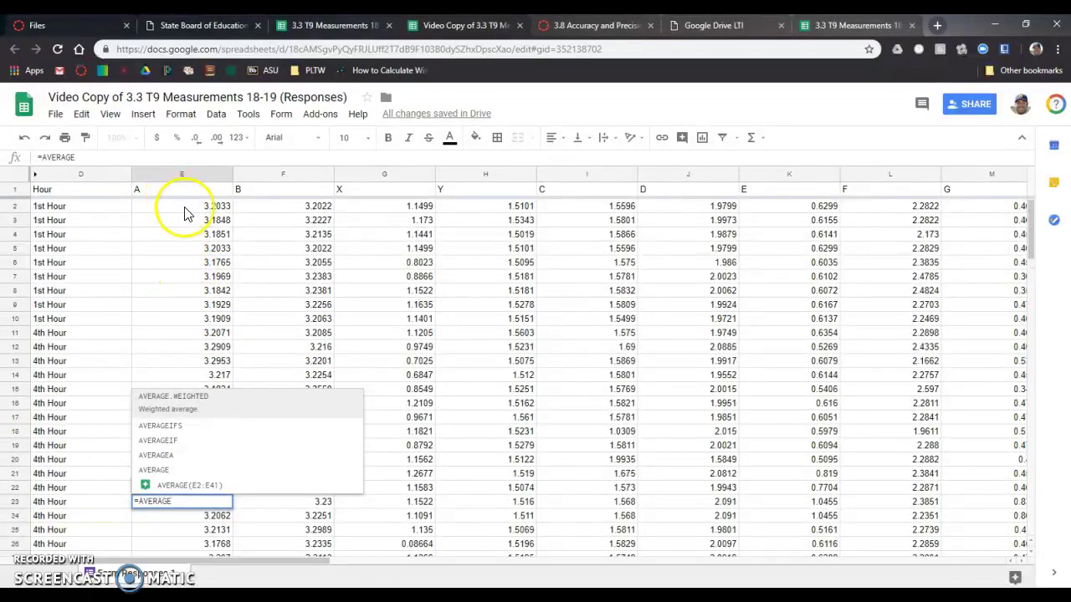
pyautogui.scroll(-5, 176, 267)
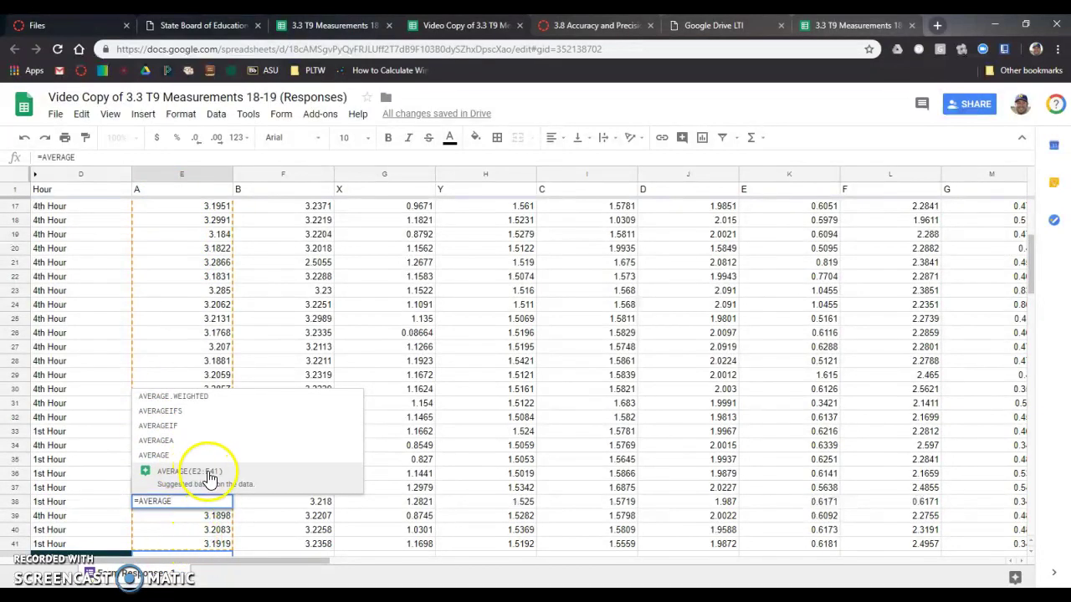
pyautogui.click(181, 502)
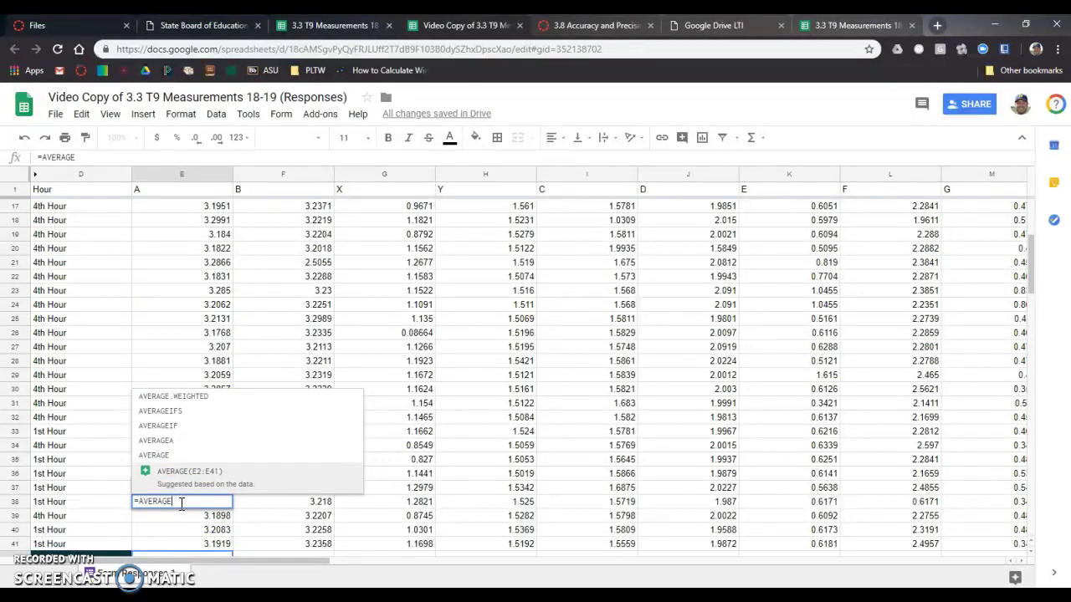
pyautogui.write('IF')
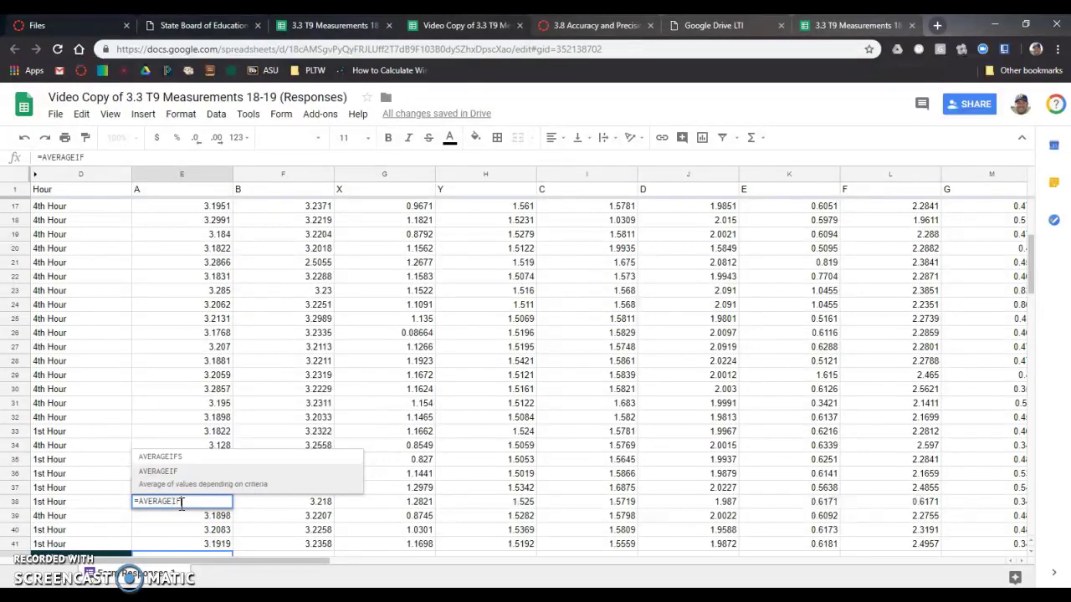
pyautogui.write('(')
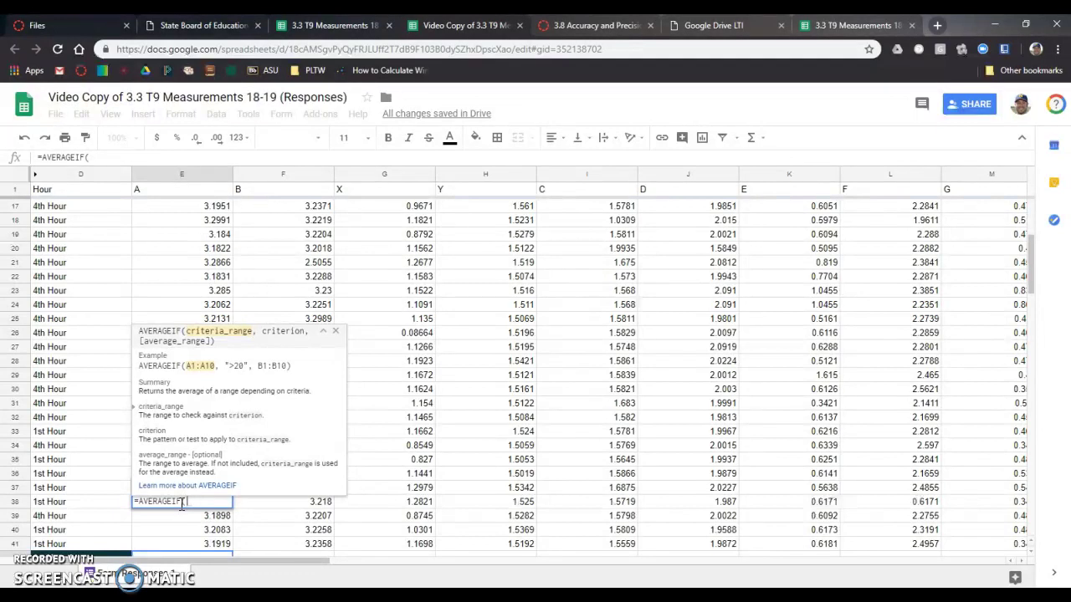
pyautogui.click(323, 331)
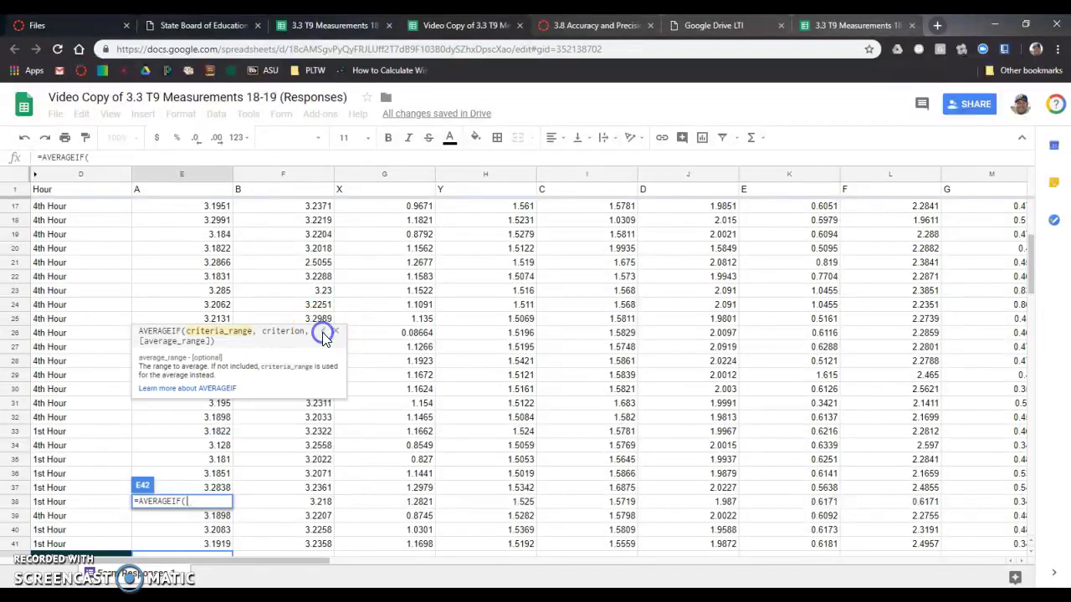
pyautogui.click(159, 505)
pyautogui.click(323, 515)
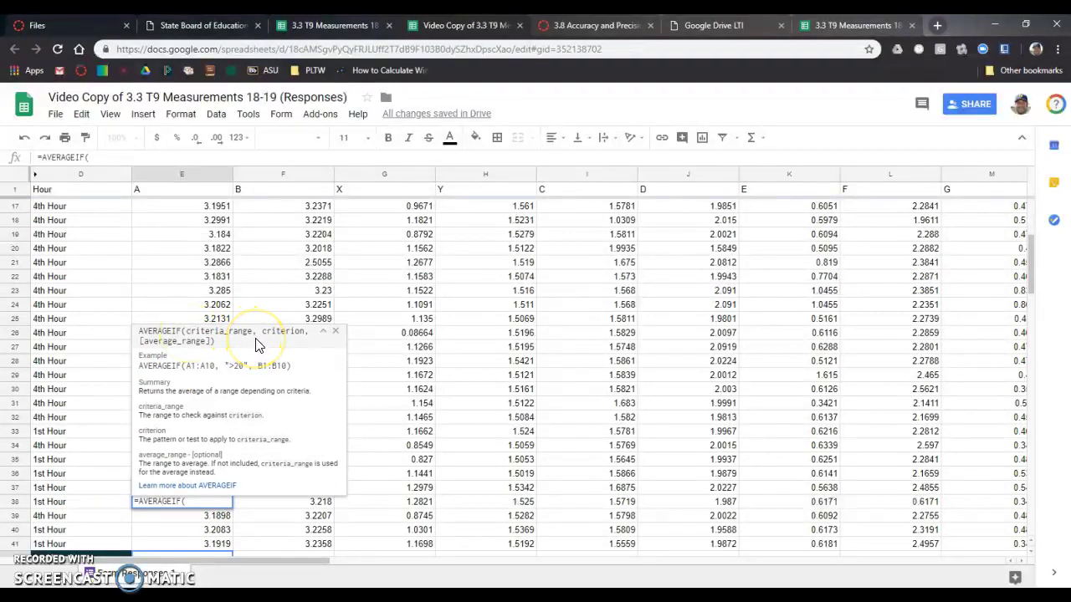
pyautogui.click(196, 331)
pyautogui.moveTo(197, 331); pyautogui.dragTo(253, 332)
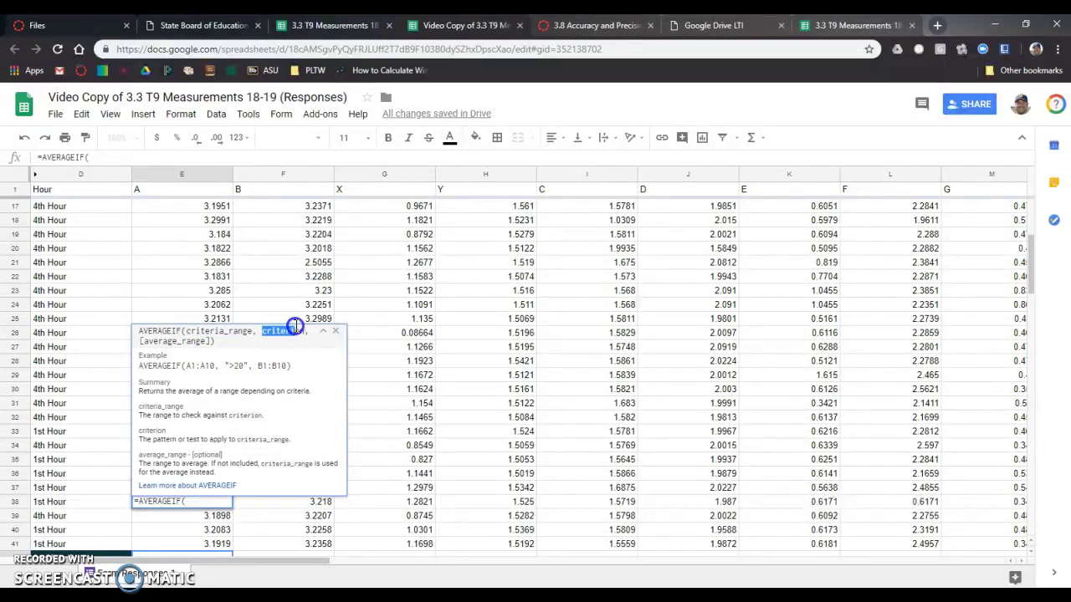
pyautogui.click(282, 385)
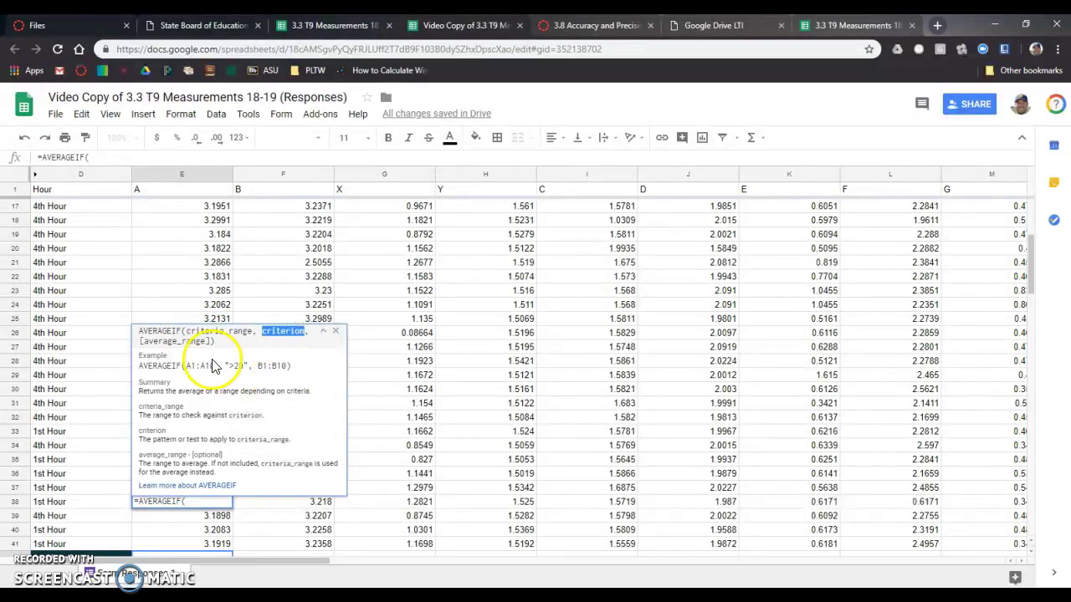
pyautogui.click(156, 339)
pyautogui.moveTo(156, 340); pyautogui.dragTo(213, 341)
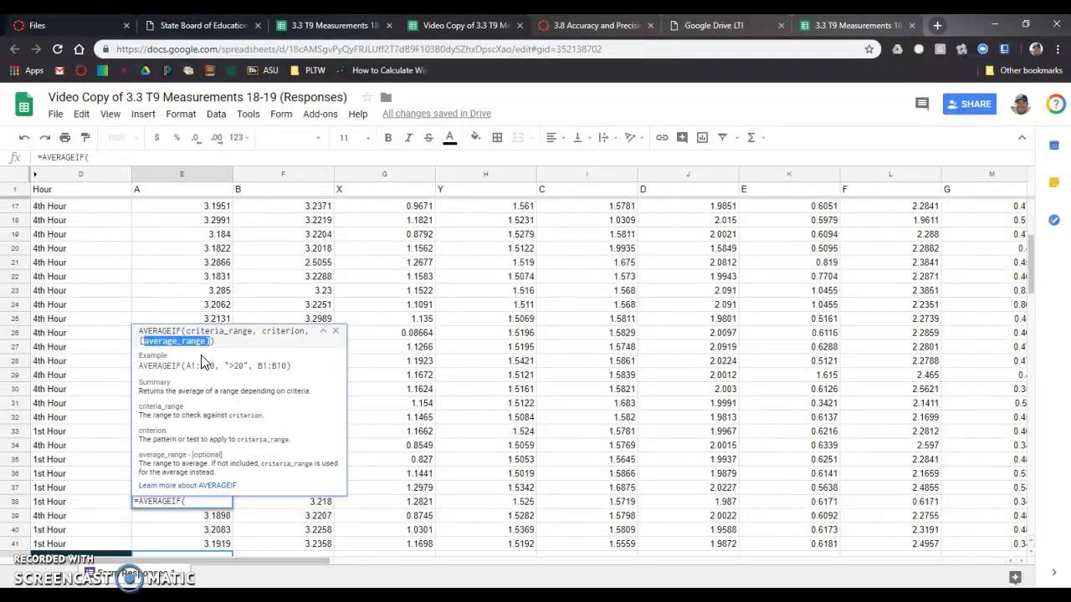
pyautogui.click(94, 260)
pyautogui.scroll(-1, 199, 542)
# Set E42 to =AVERAGEIF(D2:D41,"1st Hour",E2:E41), giving 3.19674375
pyautogui.press('Return')
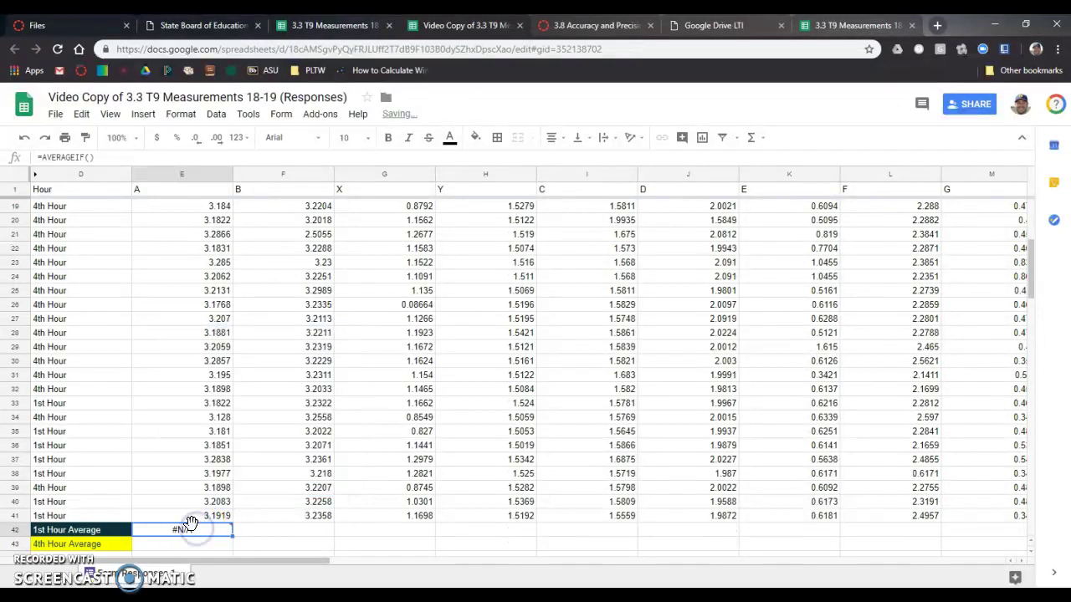
pyautogui.doubleClick(194, 530)
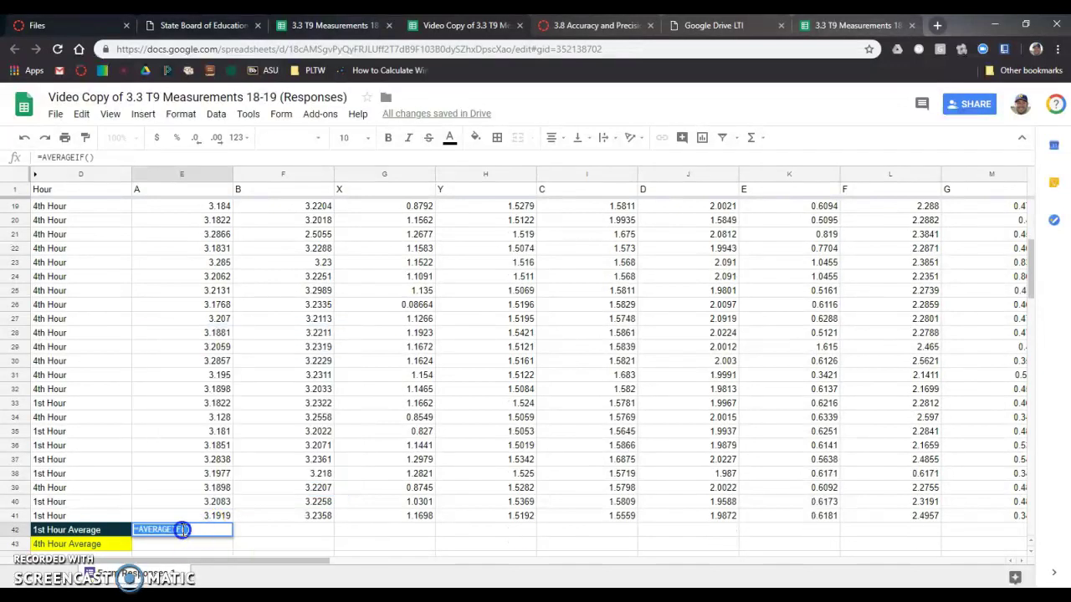
pyautogui.press('Delete')
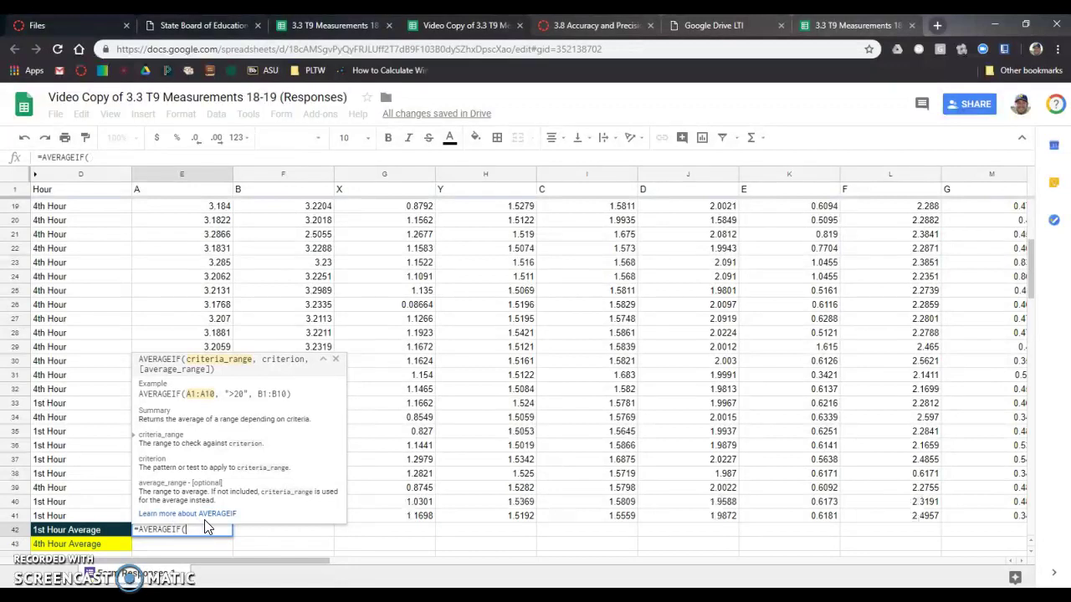
pyautogui.moveTo(67, 516); pyautogui.dragTo(78, 210)
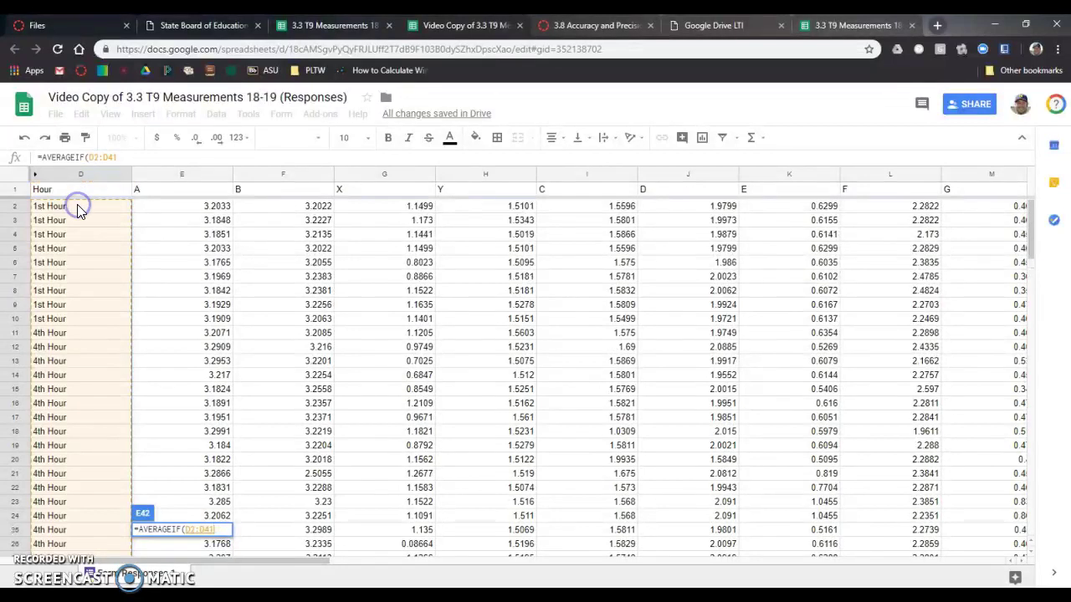
pyautogui.write(',')
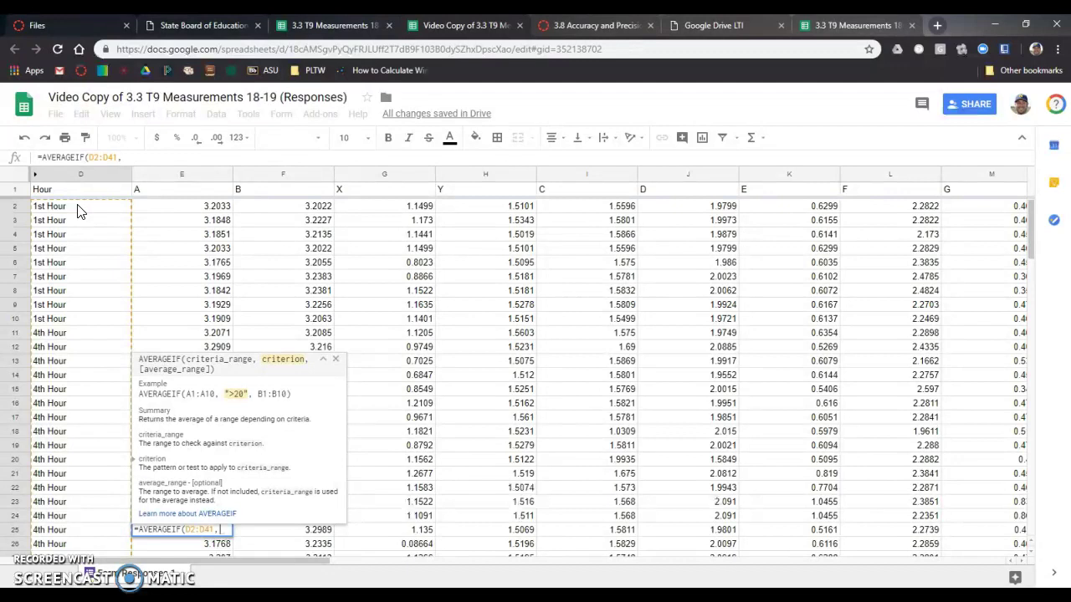
pyautogui.write('"1')
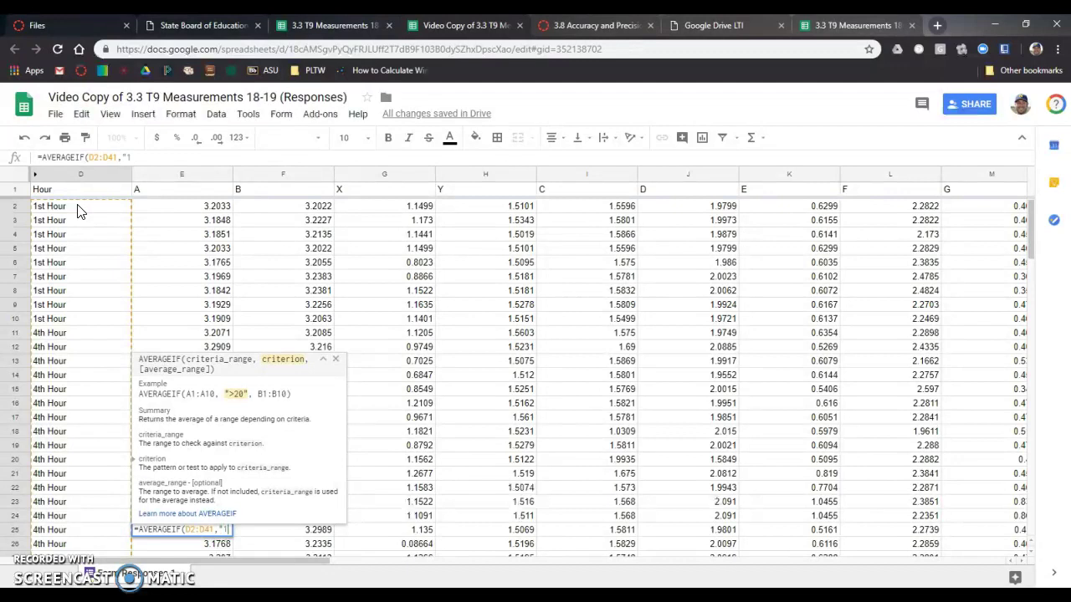
pyautogui.write('st Hour"')
pyautogui.write(',')
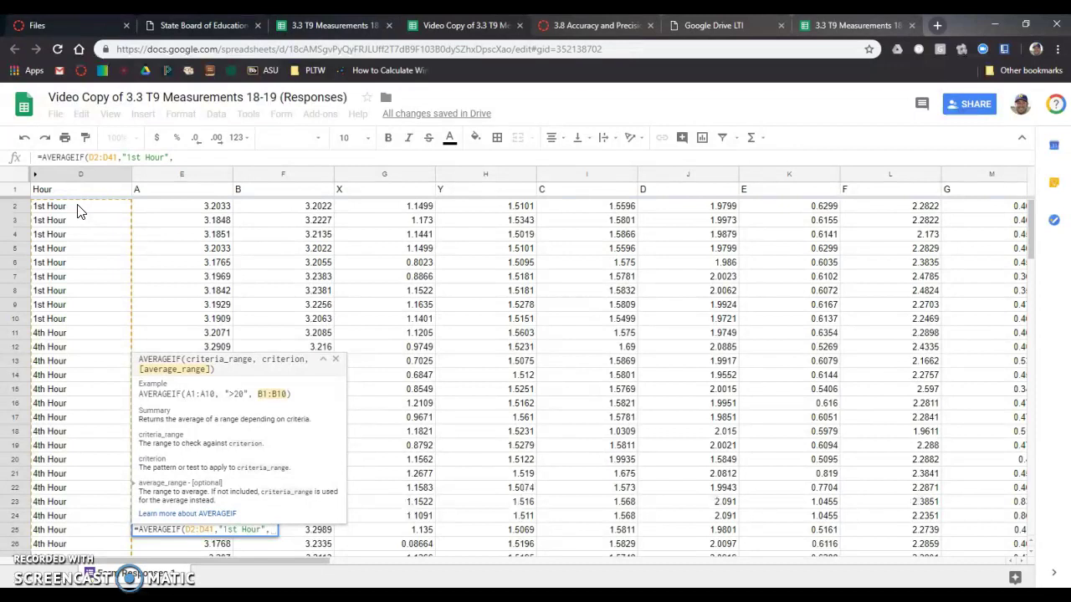
pyautogui.moveTo(162, 213)
pyautogui.mouseDown()
pyautogui.moveTo(201, 577)
pyautogui.moveTo(189, 501)
pyautogui.mouseUp()
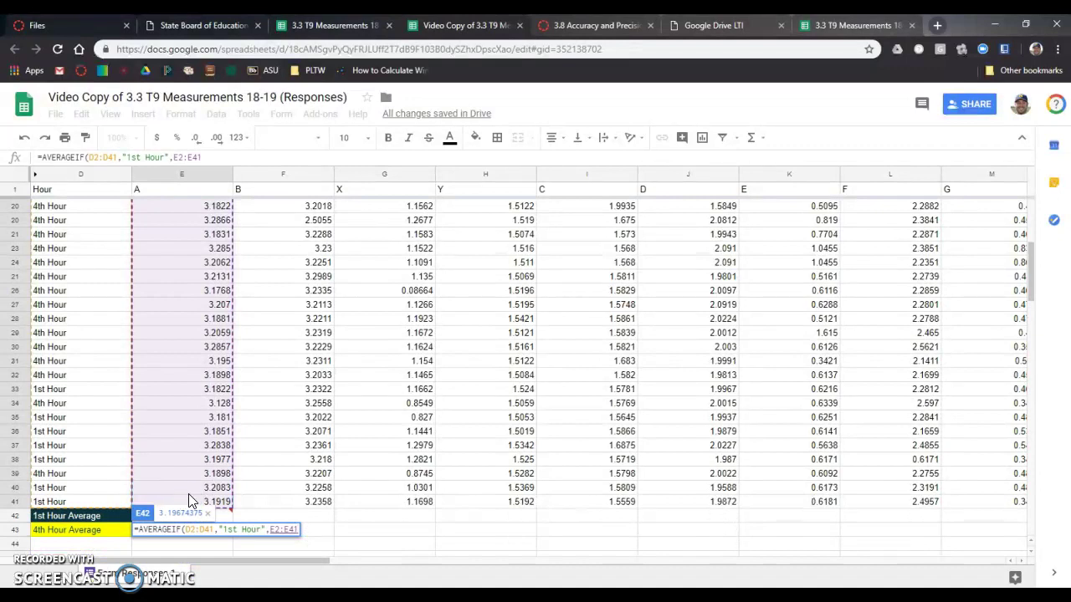
pyautogui.write(')')
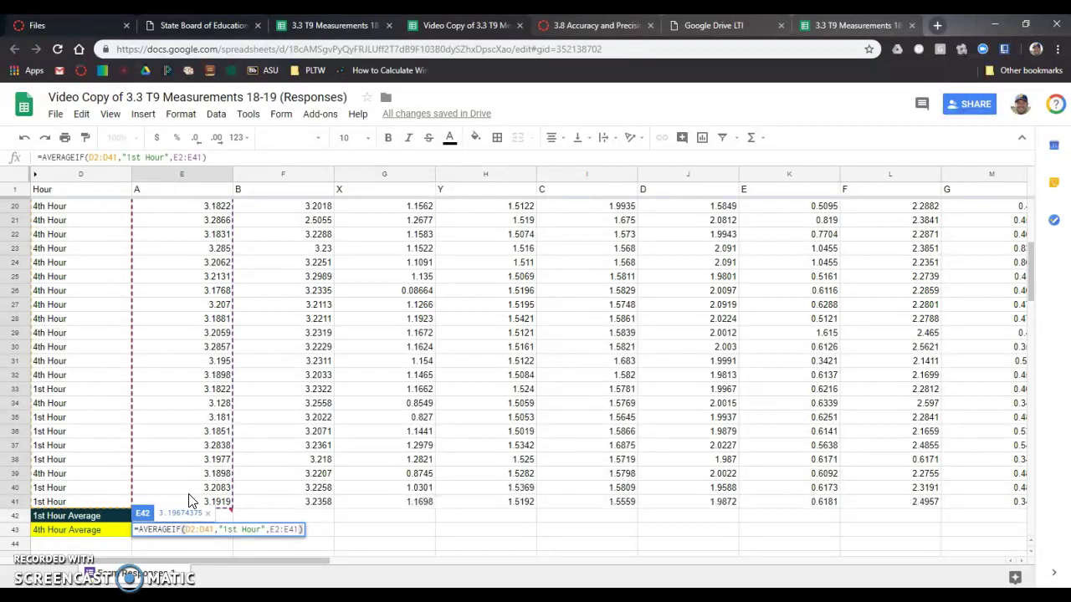
pyautogui.press('Return')
pyautogui.press('Up')
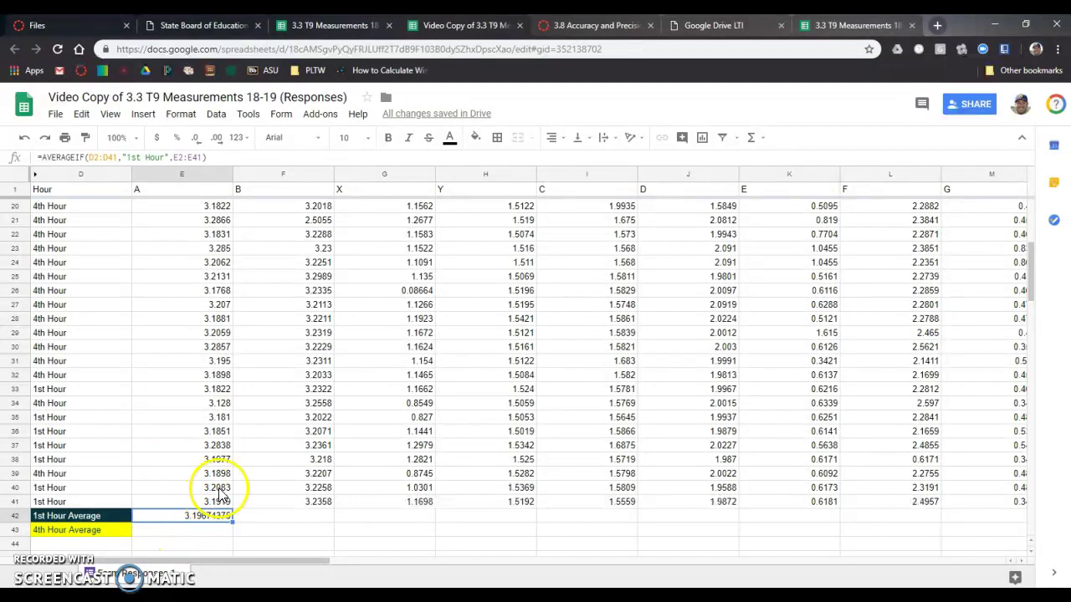
# Show E42 with four decimals as 3.1967 and copy its formula text
pyautogui.click(197, 139)
pyautogui.click(197, 139)
pyautogui.click(198, 138)
pyautogui.click(197, 141)
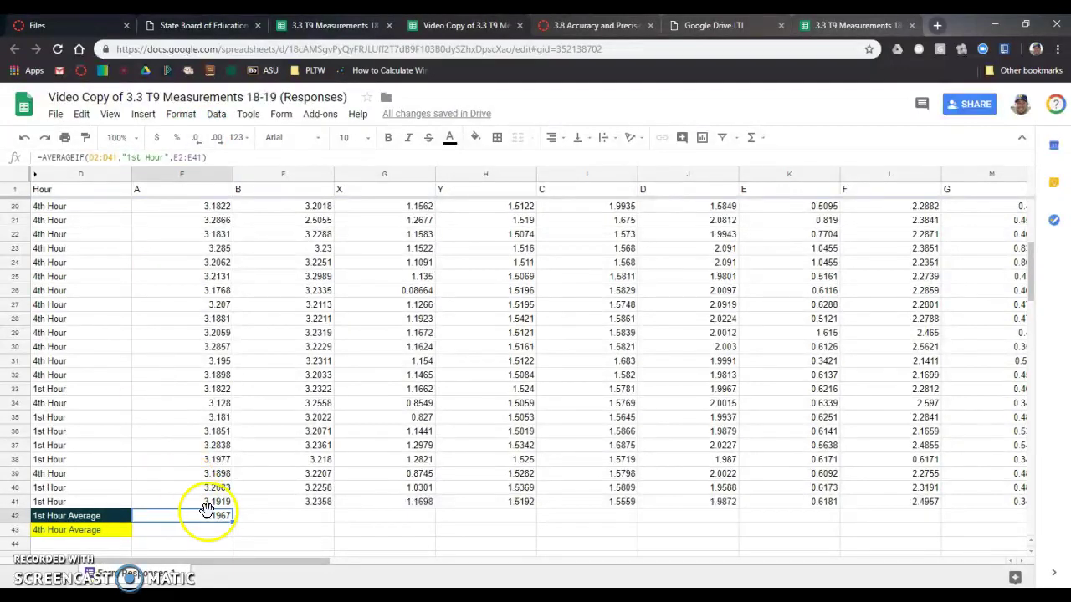
pyautogui.moveTo(210, 157); pyautogui.dragTo(40, 157)
pyautogui.hotkey('ctrl', 'c')
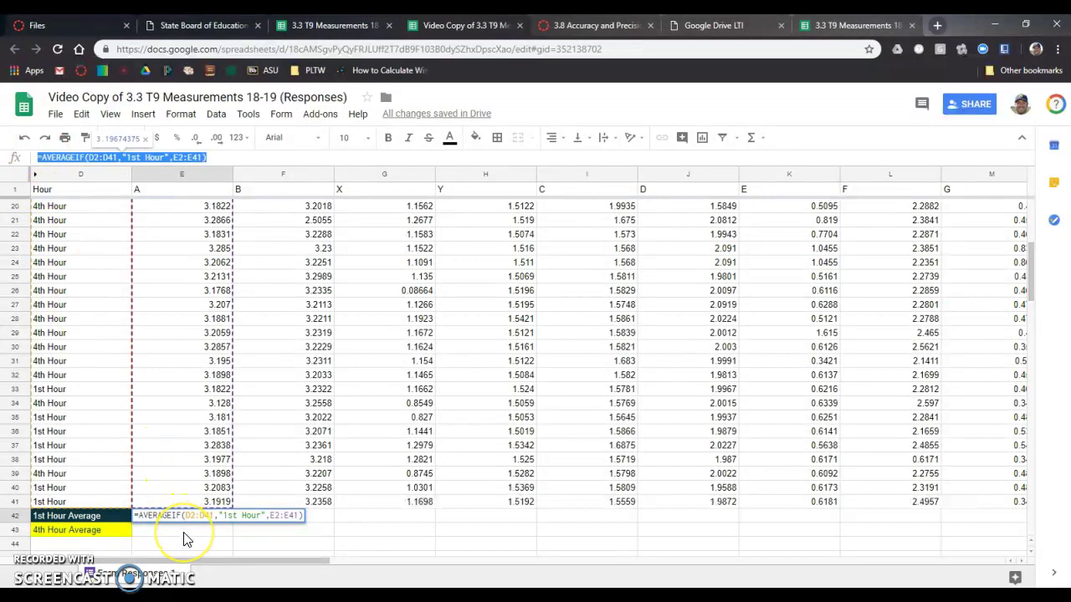
pyautogui.press('Return')
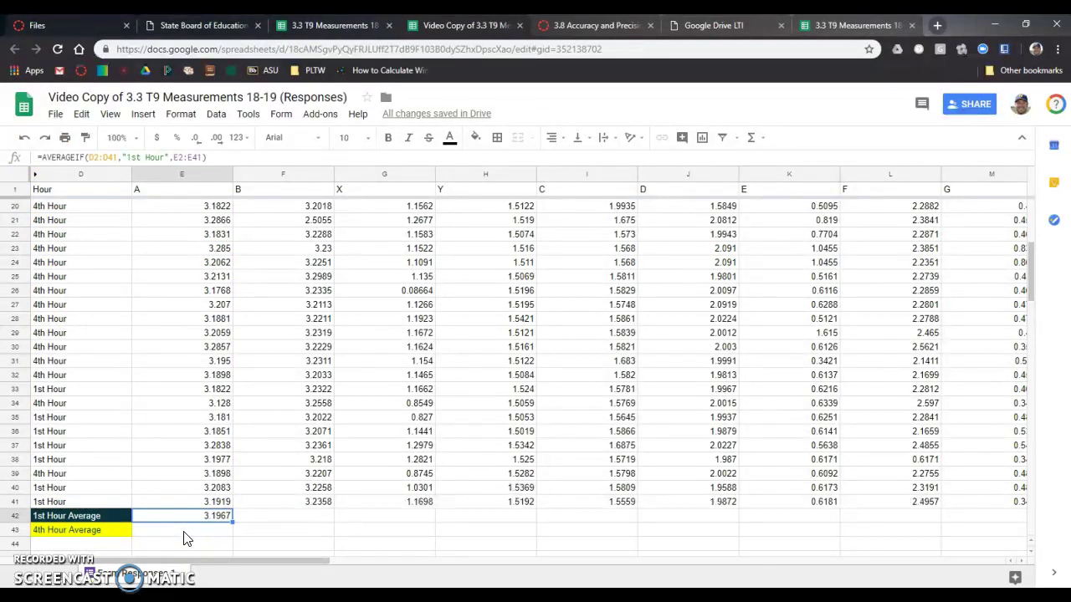
# Paste the formula into E43 with the criterion changed to "4th Hour"
pyautogui.click(184, 532)
pyautogui.click(85, 158)
pyautogui.hotkey('ctrl', 'v')
pyautogui.click(125, 160)
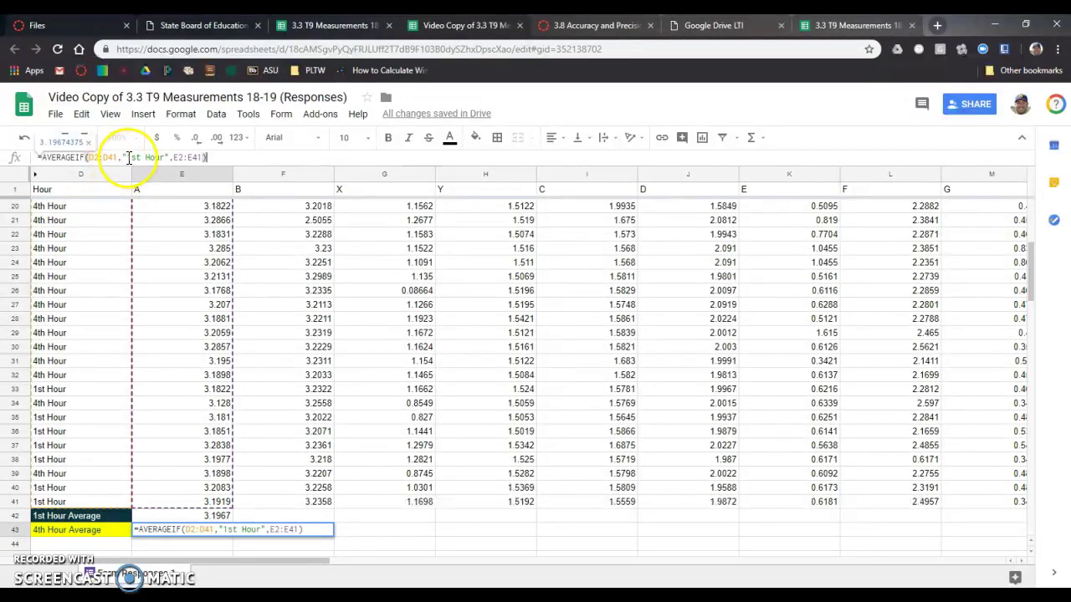
pyautogui.doubleClick(140, 159)
pyautogui.write('4th')
pyautogui.click(123, 248)
pyautogui.press('Return')
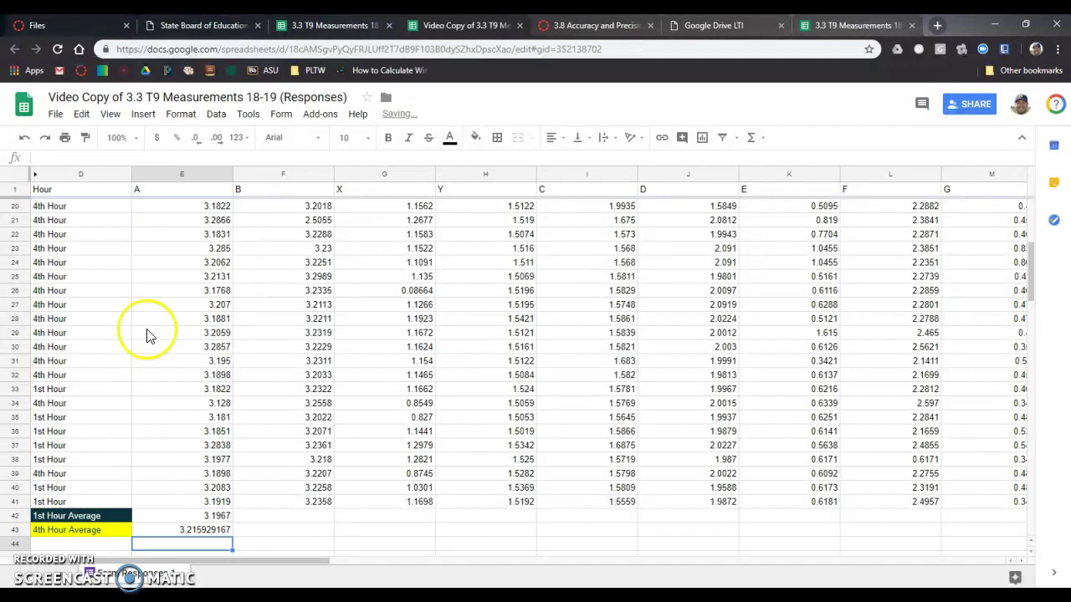
# Reduce E43 to four decimal places so it shows 3.2159
pyautogui.click(194, 539)
pyautogui.click(200, 138)
pyautogui.click(199, 138)
pyautogui.click(199, 138)
pyautogui.click(199, 138)
pyautogui.click(199, 138)
pyautogui.click(215, 549)
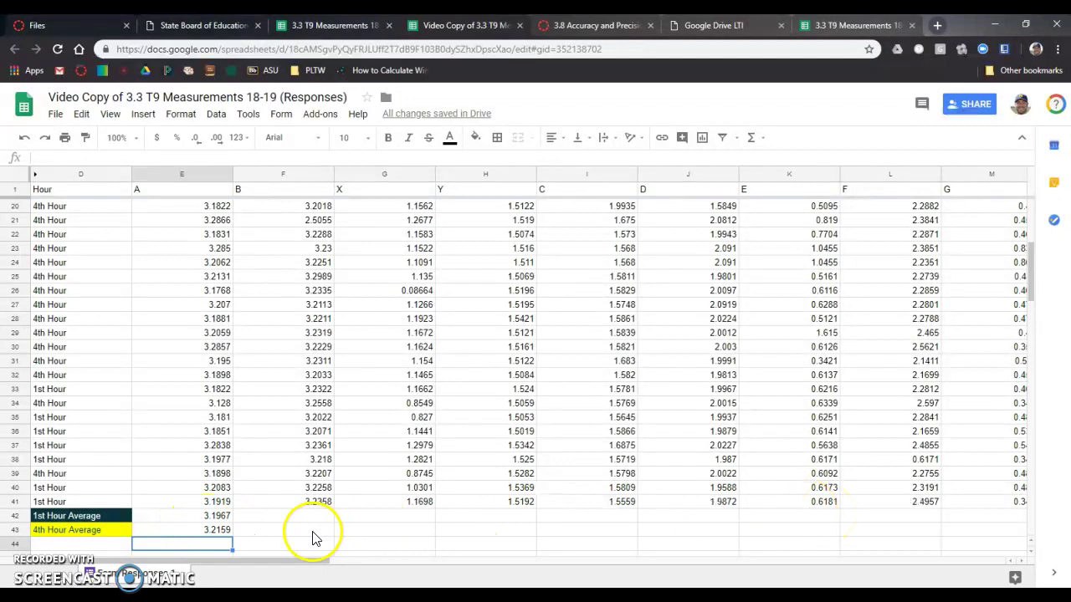
# Fill the E42:E43 average formulas right through column J, showing #DIV/0! in F–J
pyautogui.click(219, 516)
pyautogui.moveTo(219, 516)
pyautogui.mouseDown()
pyautogui.moveTo(221, 535)
pyautogui.moveTo(694, 545)
pyautogui.mouseUp()
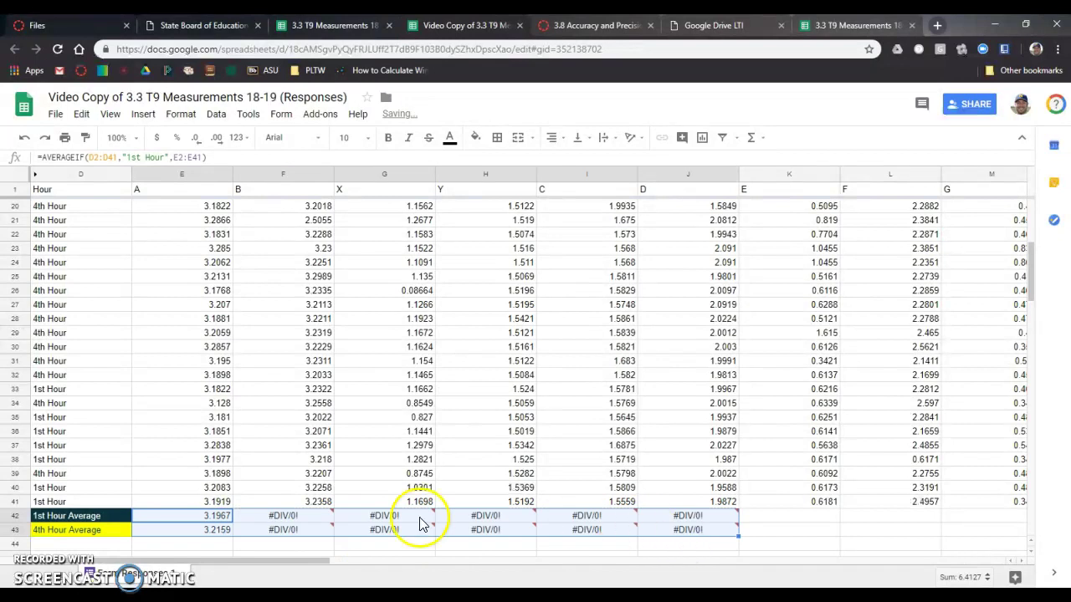